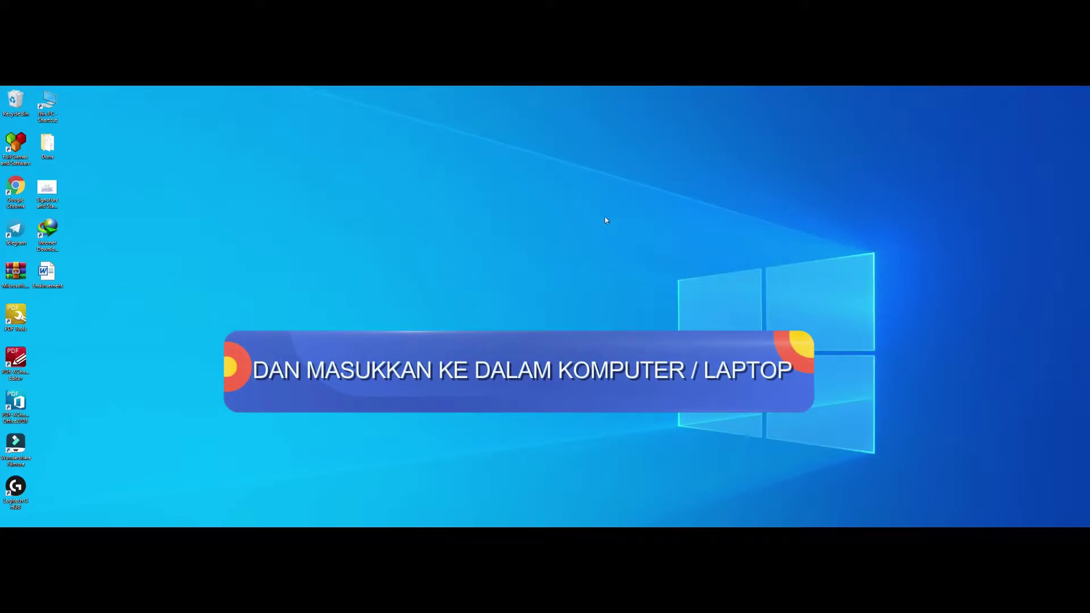
Preview the signature and stamp image, then maximize the Word window.
double_click(48, 191)
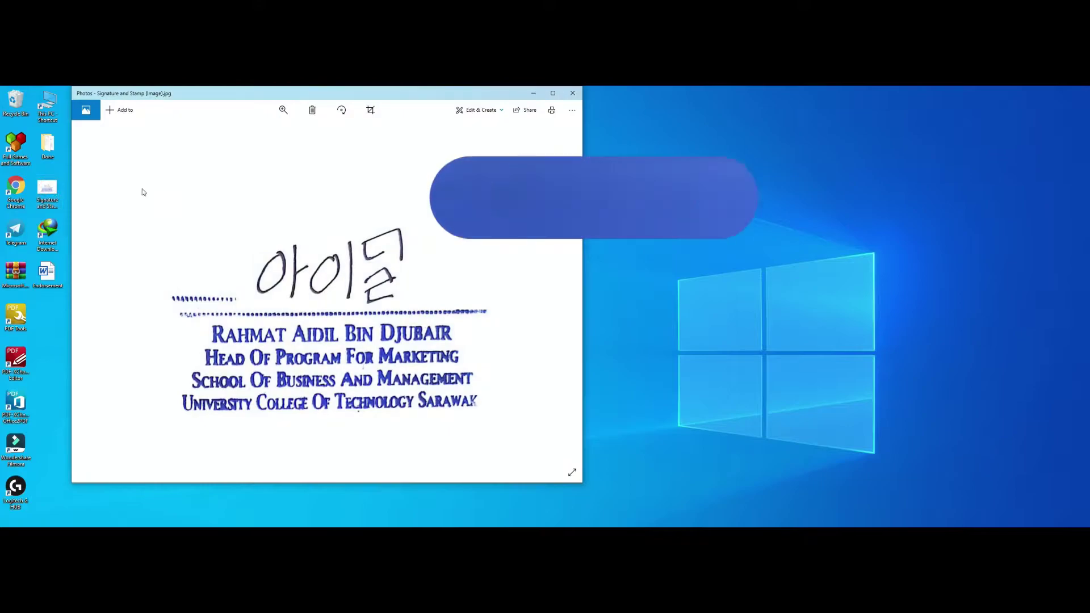
left_click_drag(415, 106, 640, 120)
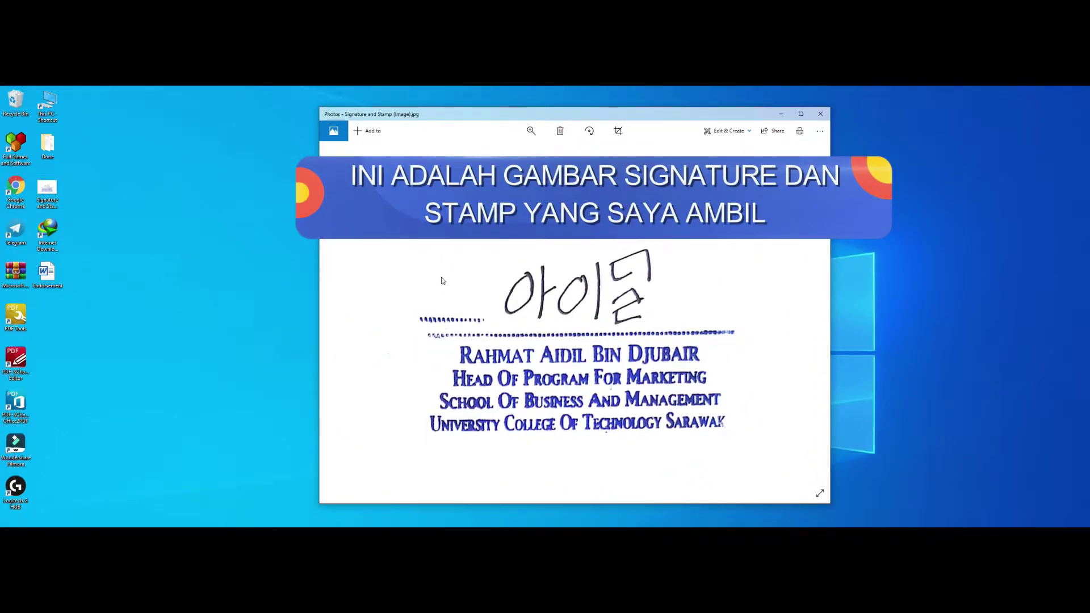
left_click(821, 116)
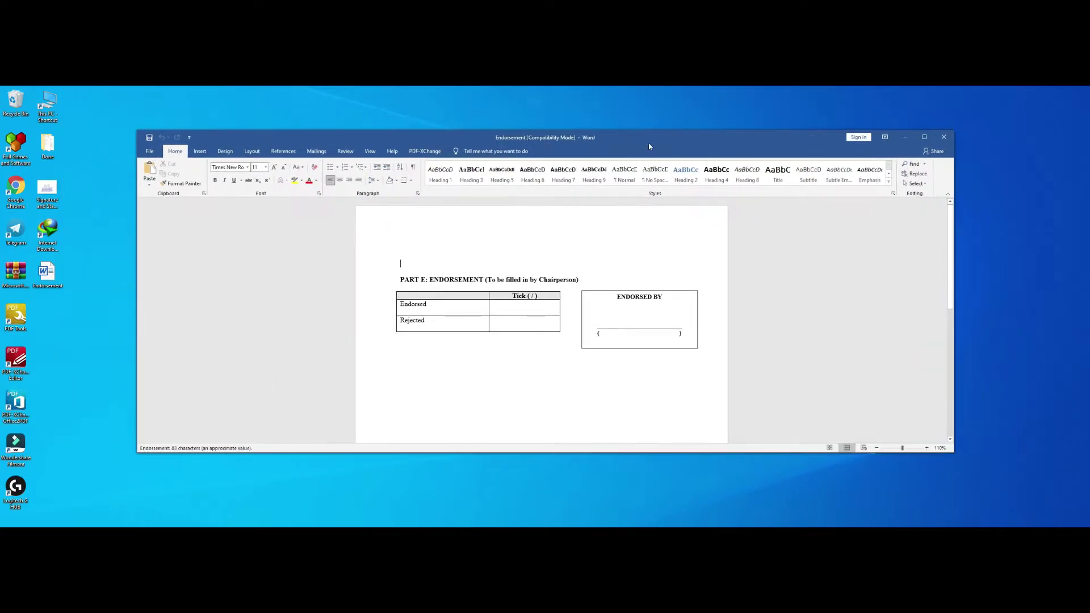
left_click(924, 141)
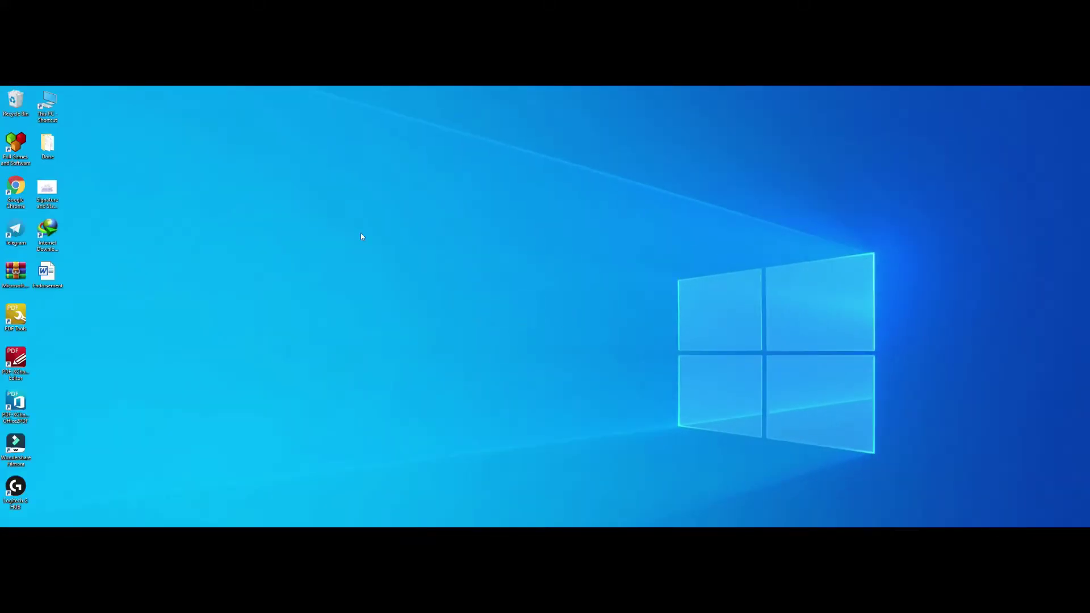
Launch Chrome and run a Google search for 'bg remove'.
double_click(46, 193)
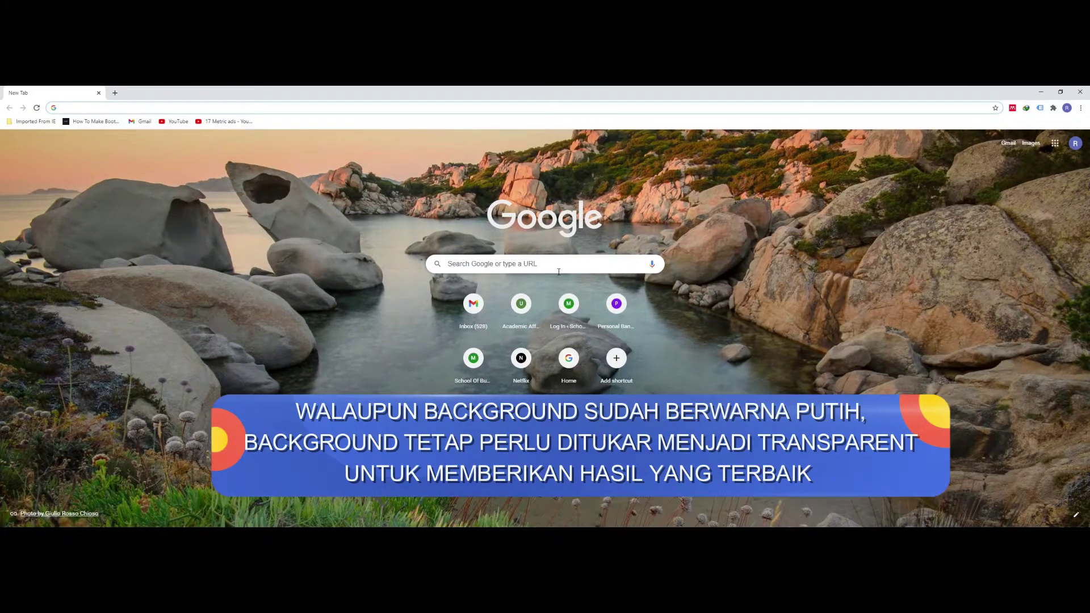
left_click(558, 272)
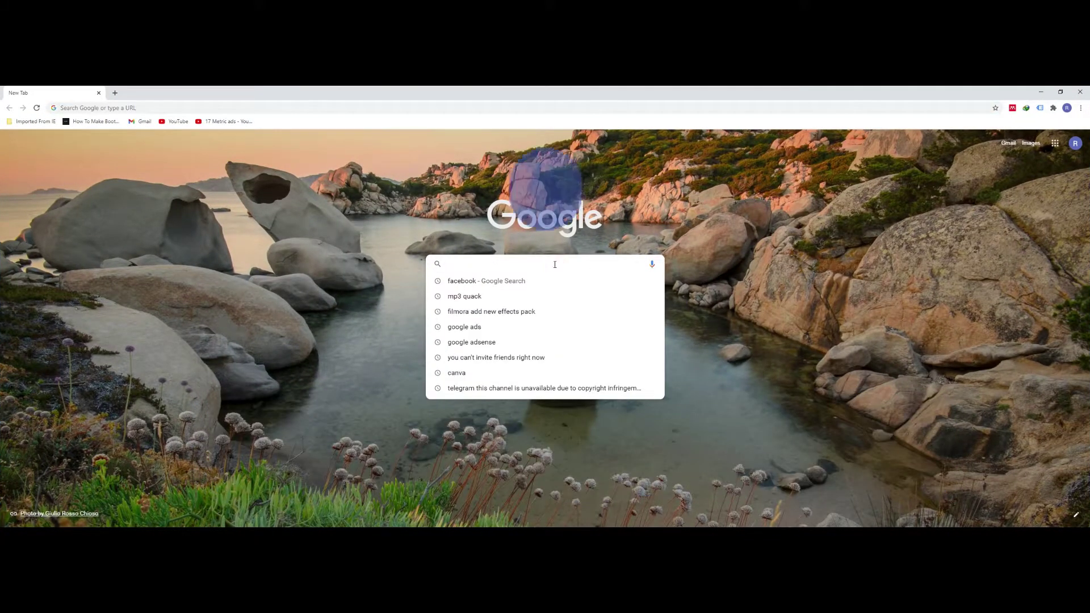
type("bg t")
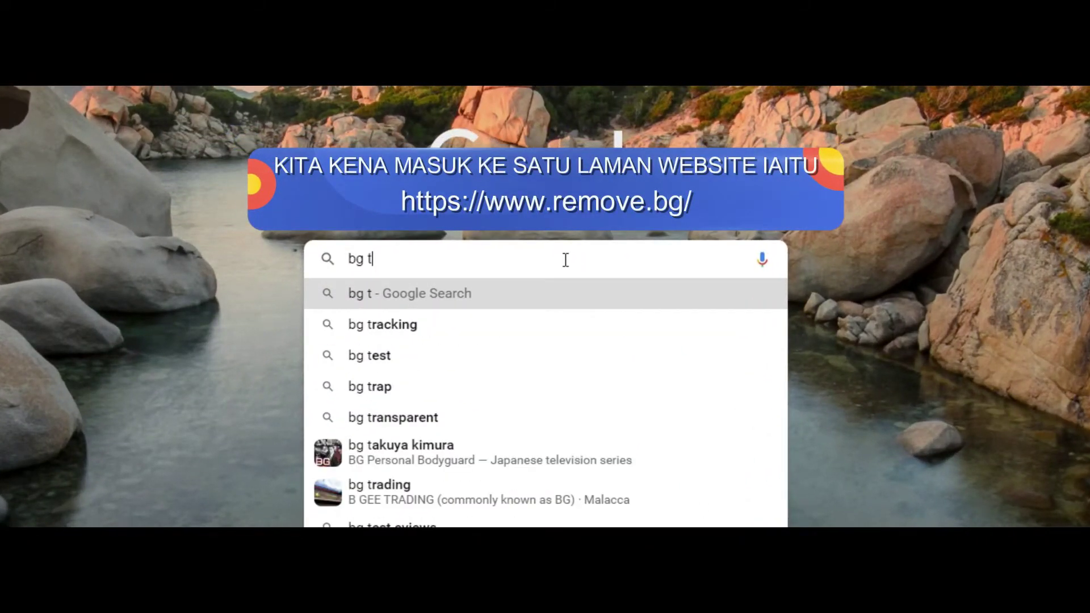
key("BackSpace")
type("re")
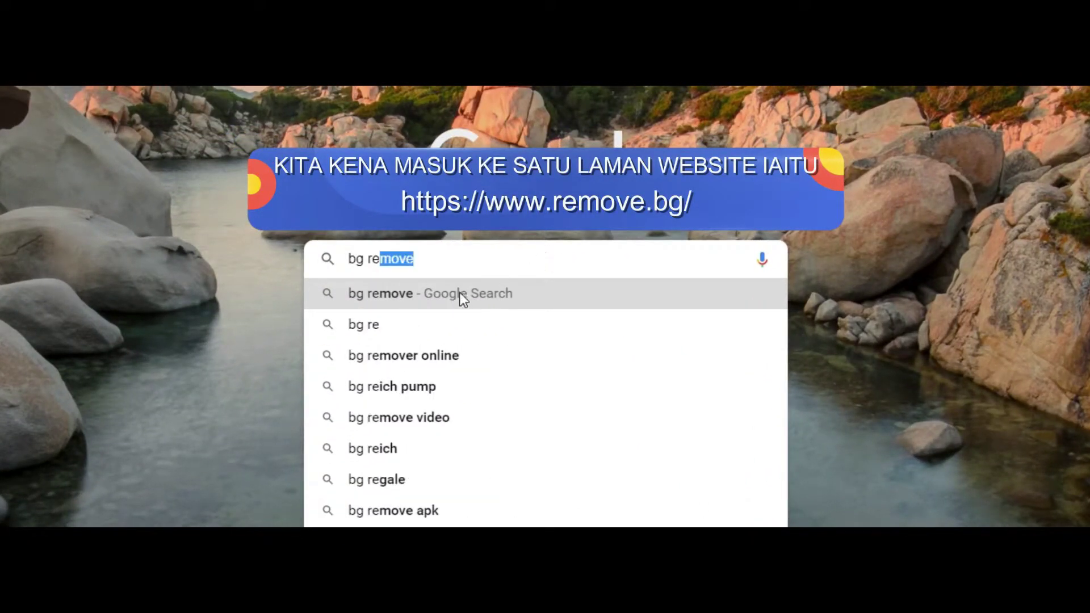
left_click(464, 293)
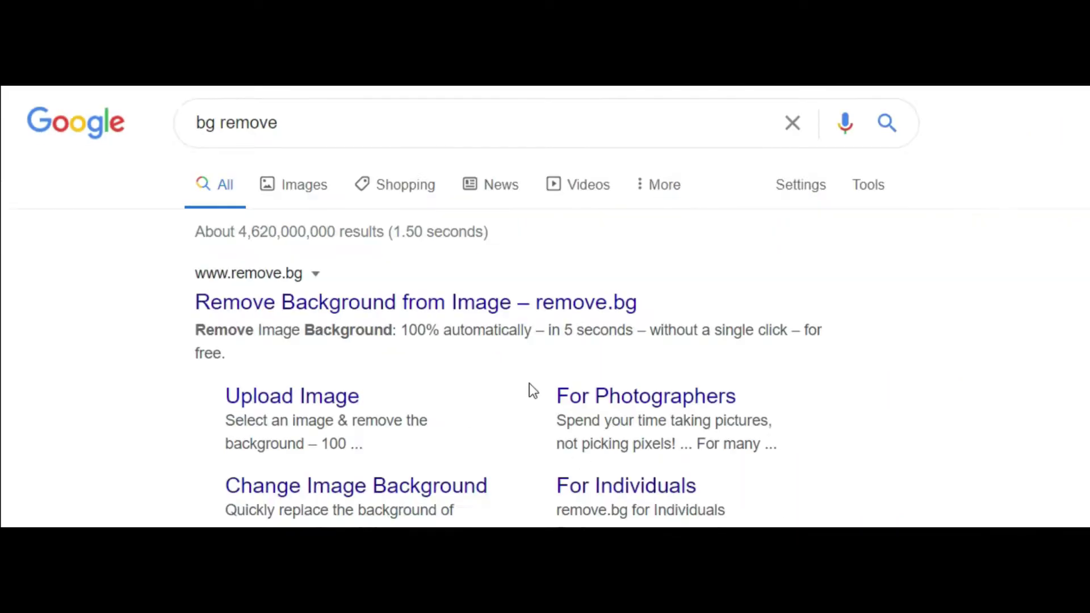
Upload Signature and Stamp (Image) from the Desktop to remove.bg to strip its background.
left_click(427, 315)
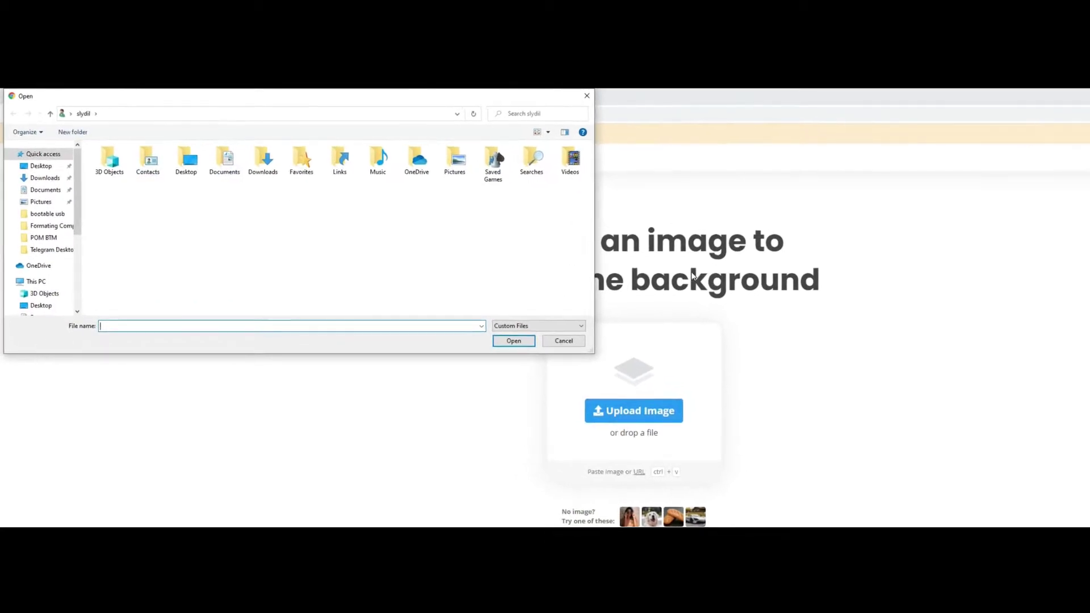
left_click(42, 169)
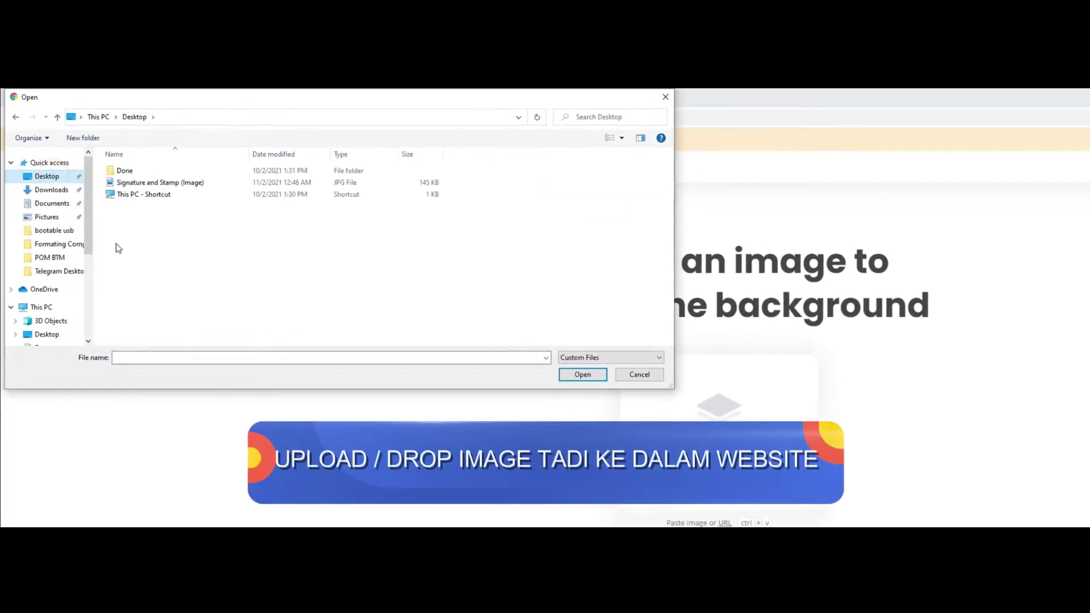
left_click(156, 186)
left_click_drag(156, 185, 784, 409)
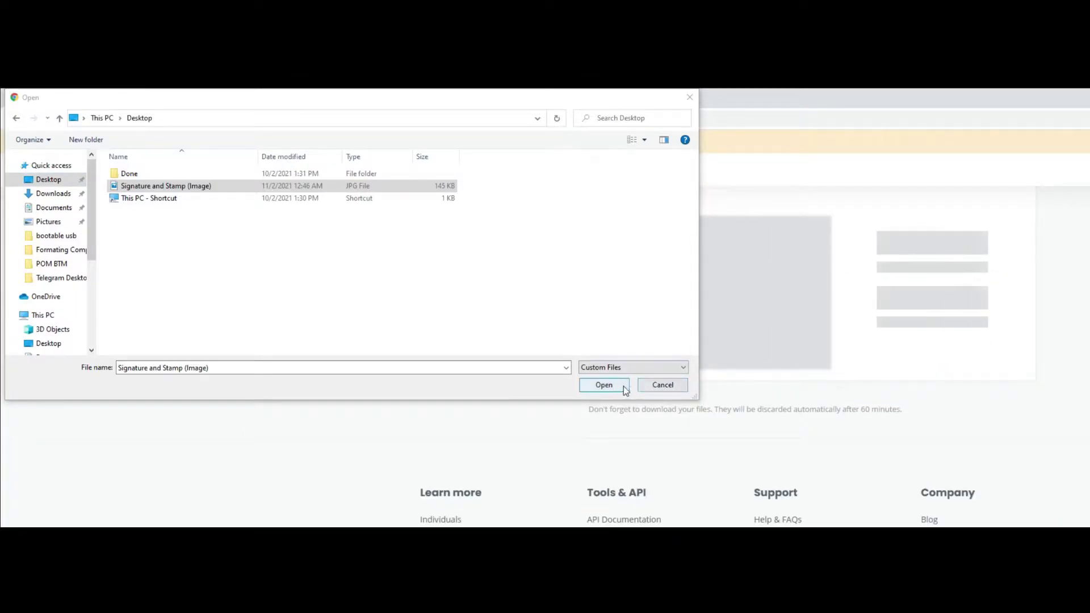
left_click(644, 386)
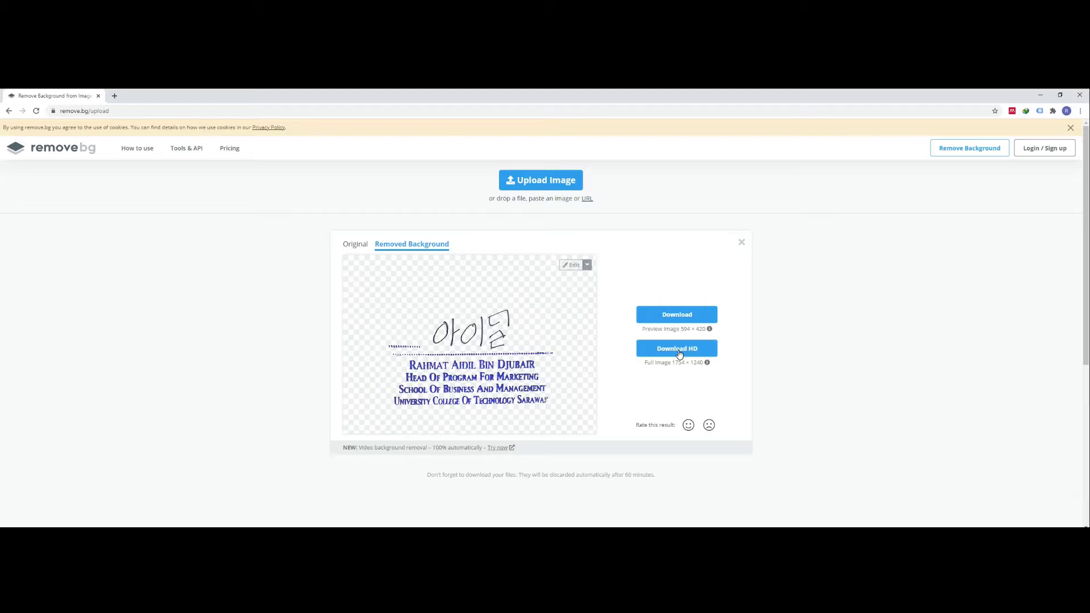
Download the background-free signature PNG and show it in its folder.
left_click(686, 314)
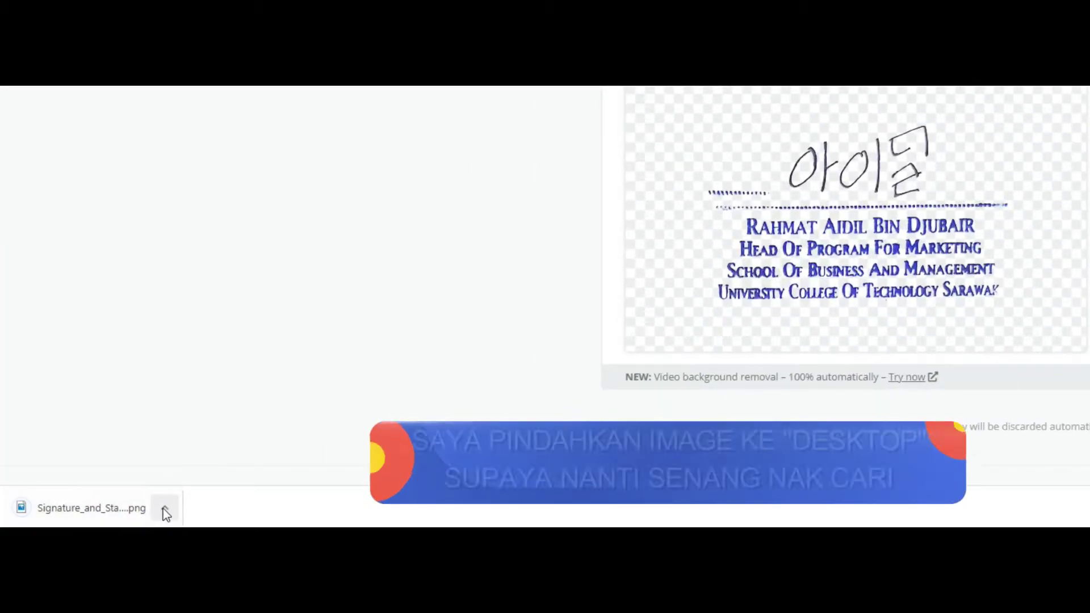
left_click(90, 519)
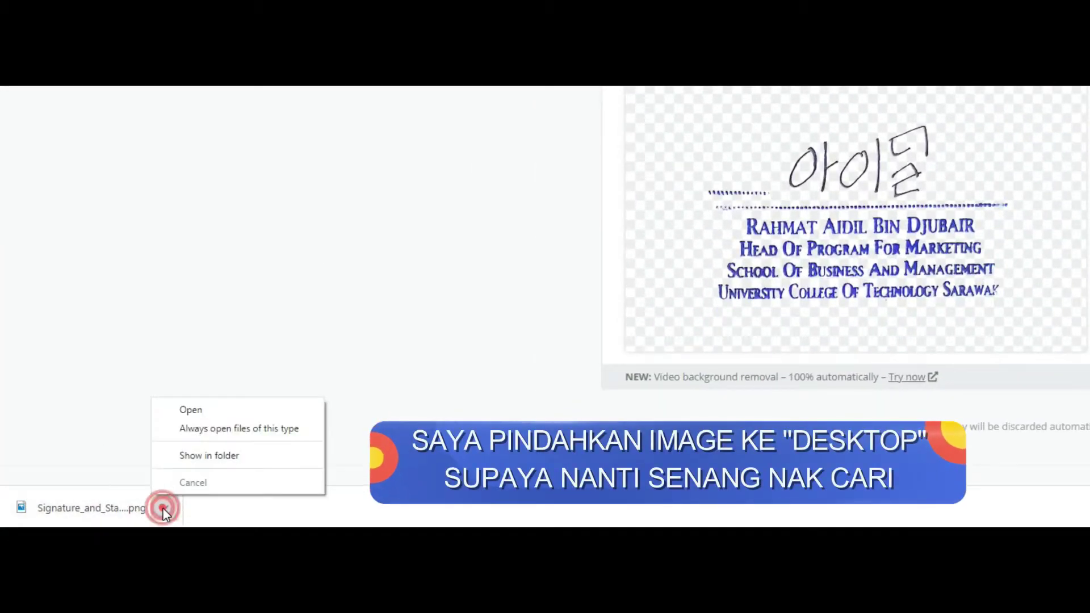
left_click(209, 457)
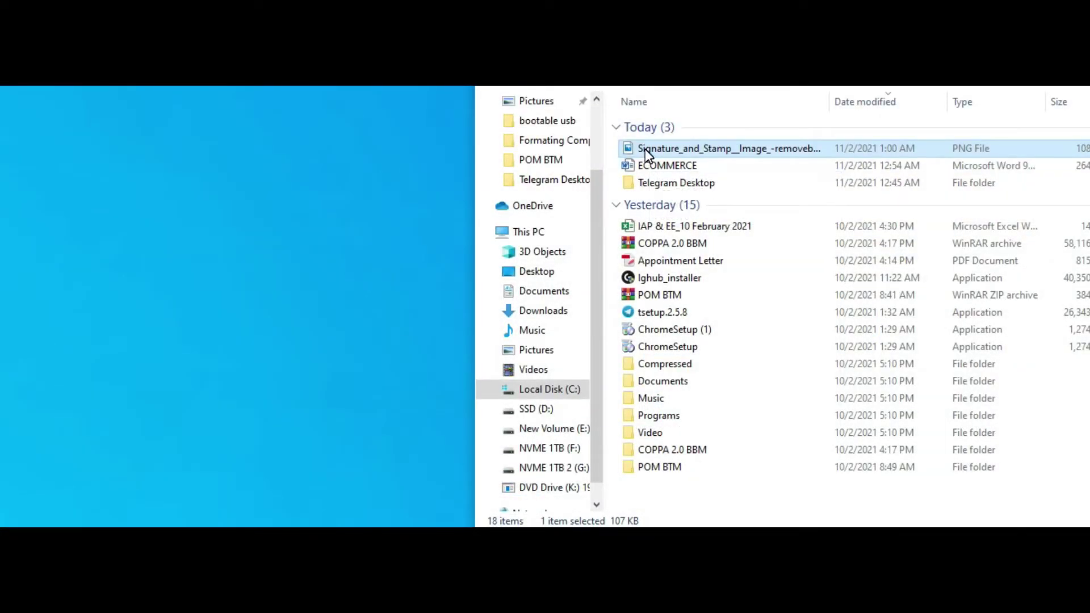
Move the removebg PNG from Downloads onto the desktop and align its icon.
mouse_move(645, 149)
left_mouse_down()
mouse_move(109, 248)
mouse_move(88, 454)
left_mouse_up()
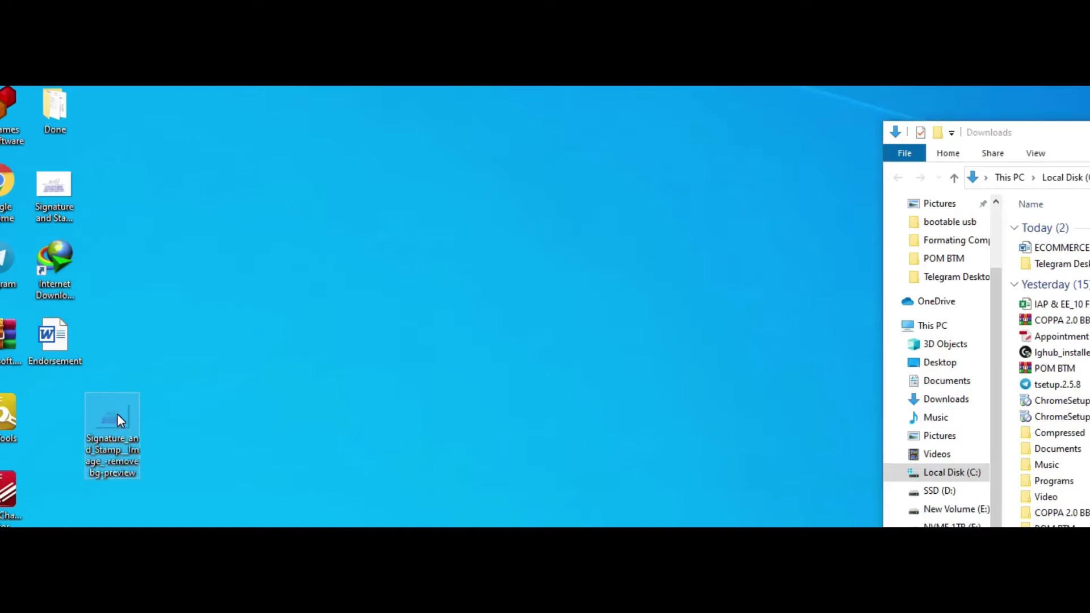
left_click_drag(117, 413, 62, 413)
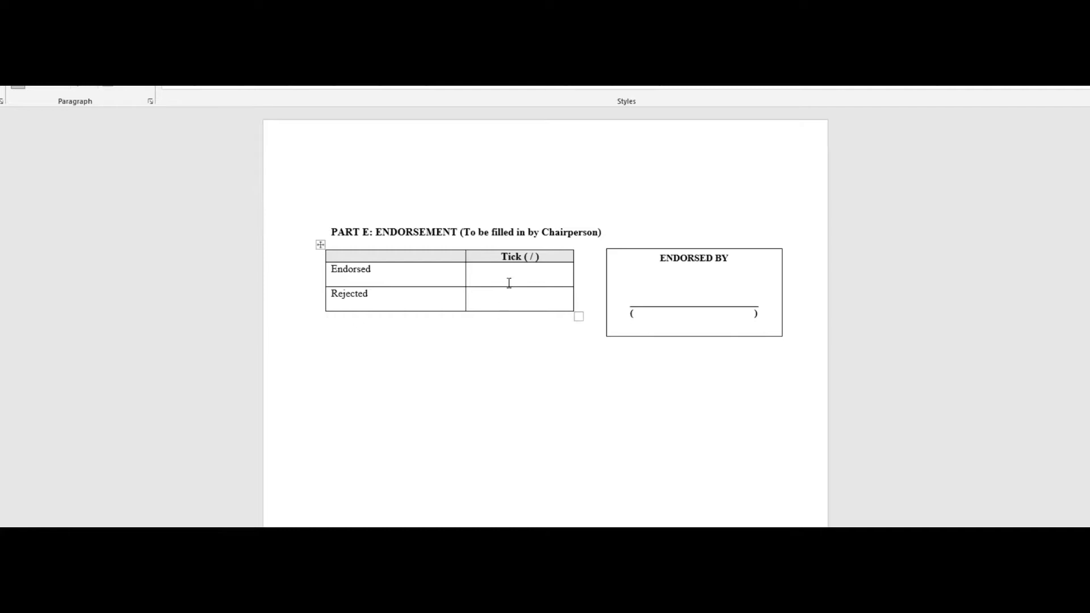
Insert the removebg PNG from the Desktop above the PART E: ENDORSEMENT heading.
left_click(331, 208)
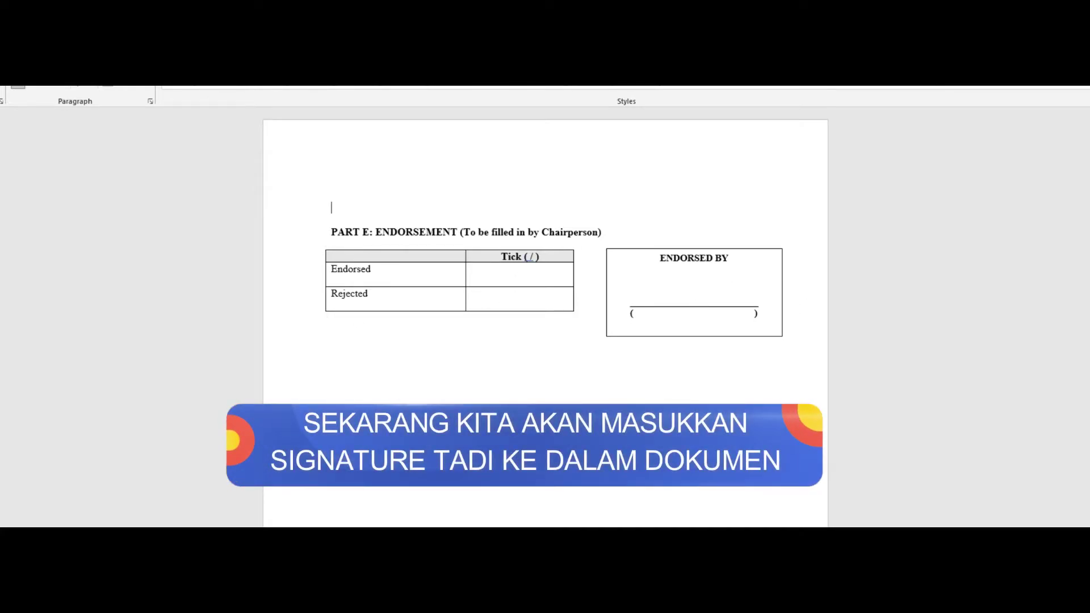
key("alt+n")
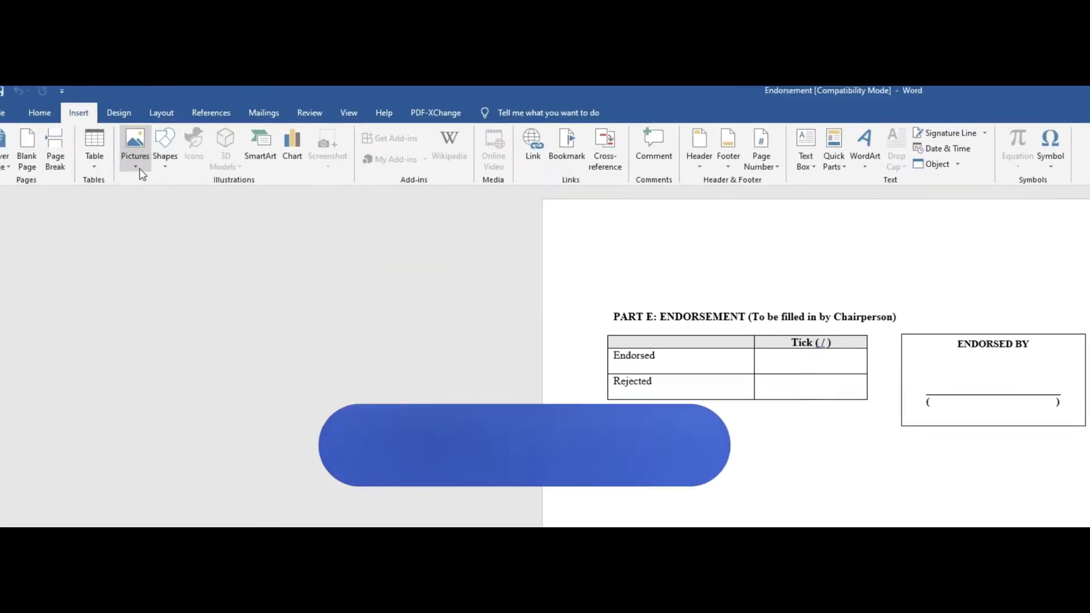
left_click(159, 171)
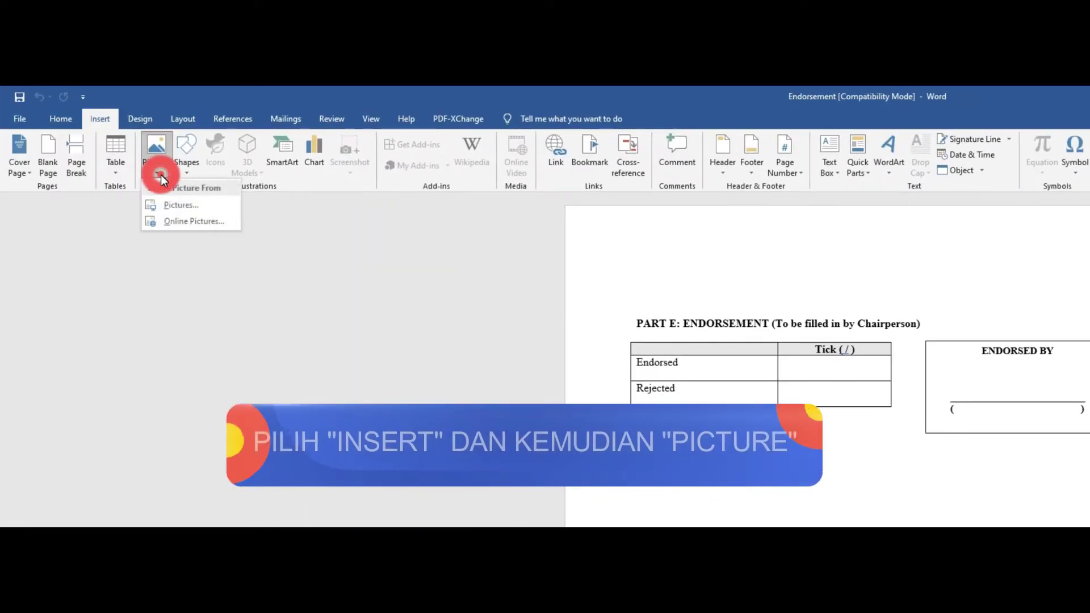
left_click(183, 204)
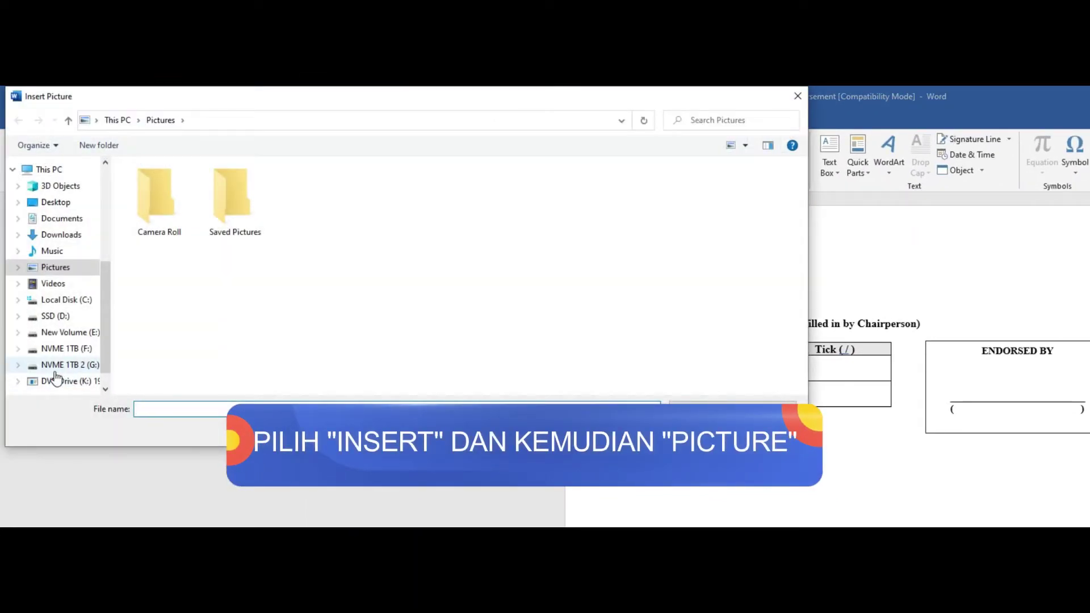
left_click(74, 206)
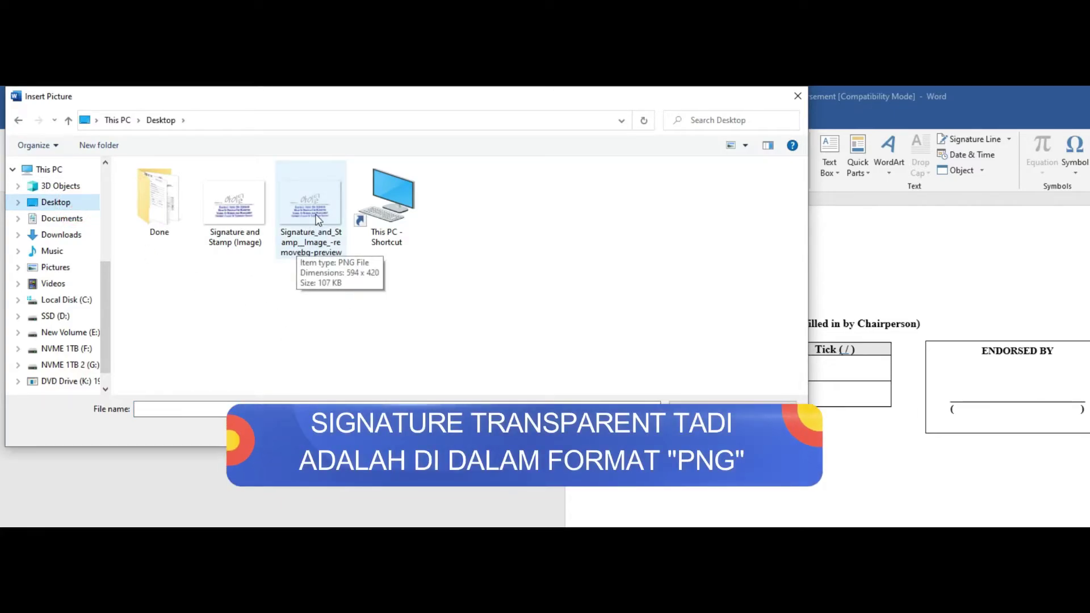
mouse_move(415, 223)
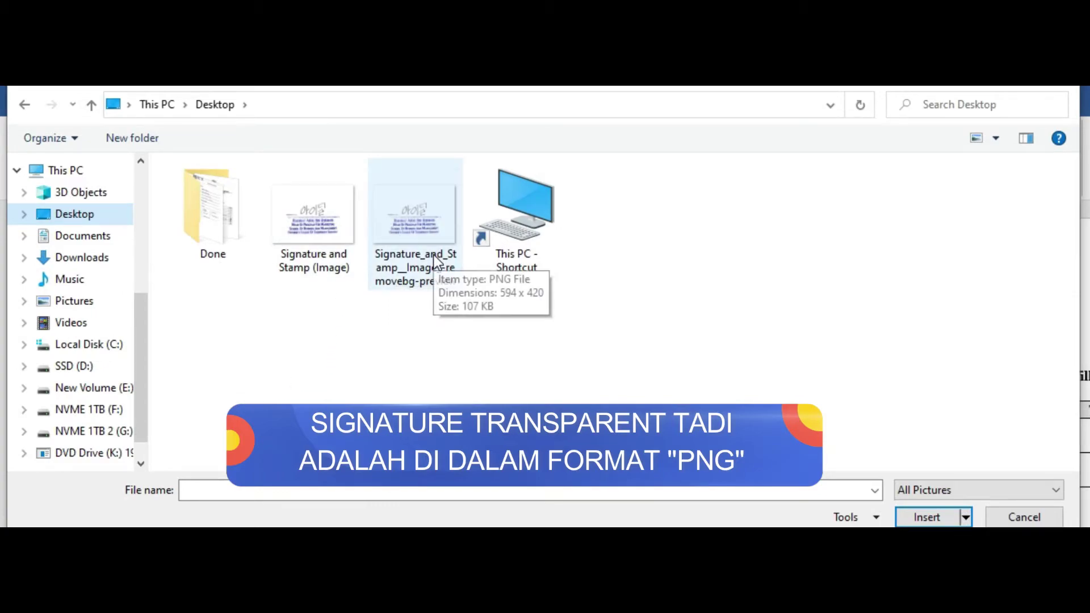
double_click(435, 260)
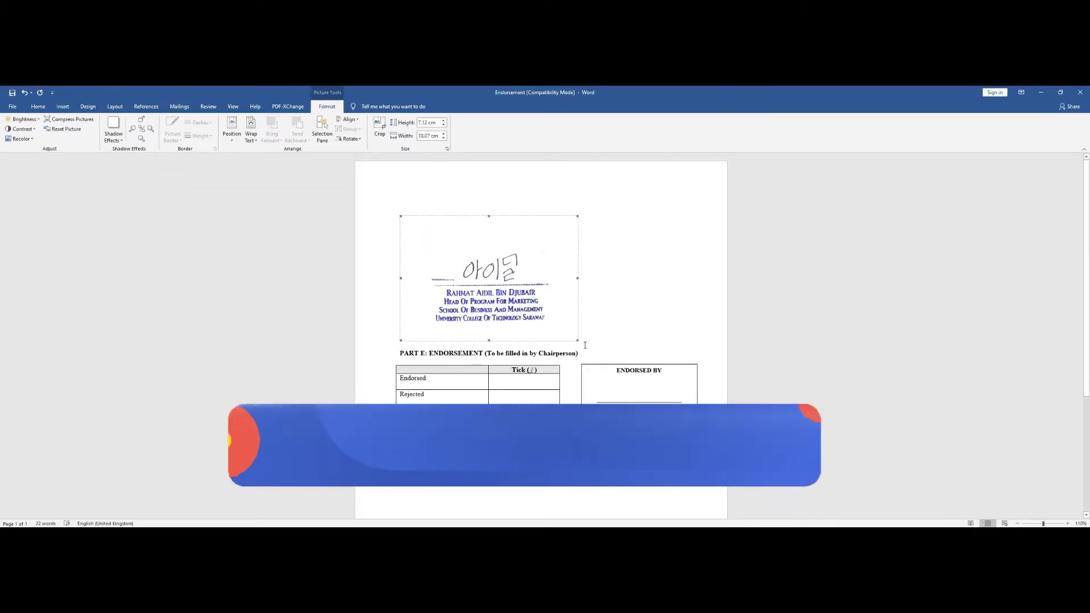
Shrink the signature picture to about 3.79 × 5.37 cm.
left_click_drag(577, 340, 507, 291)
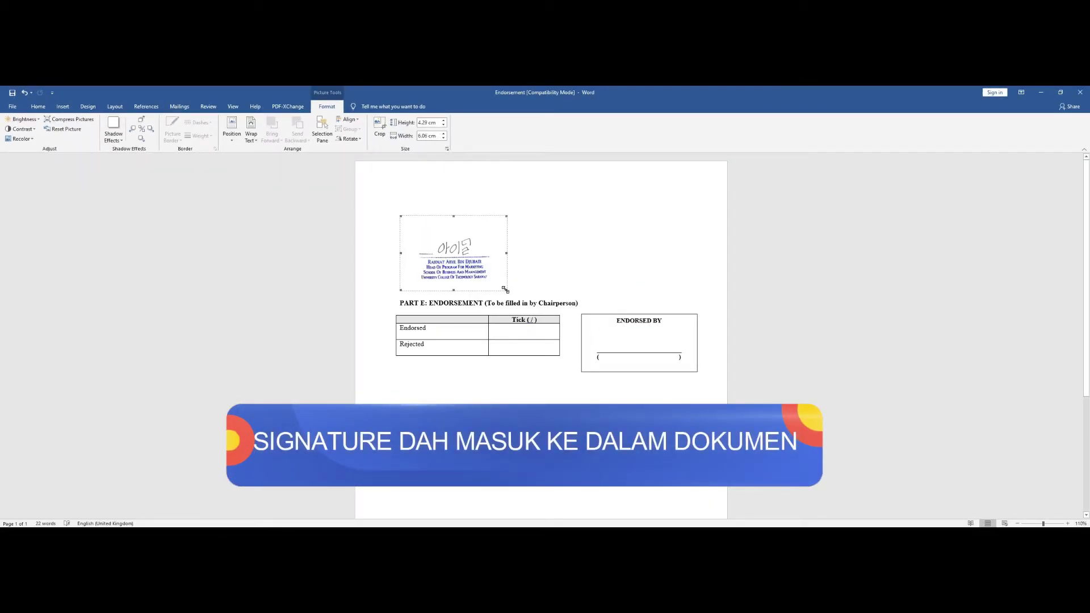
left_click_drag(506, 290, 497, 281)
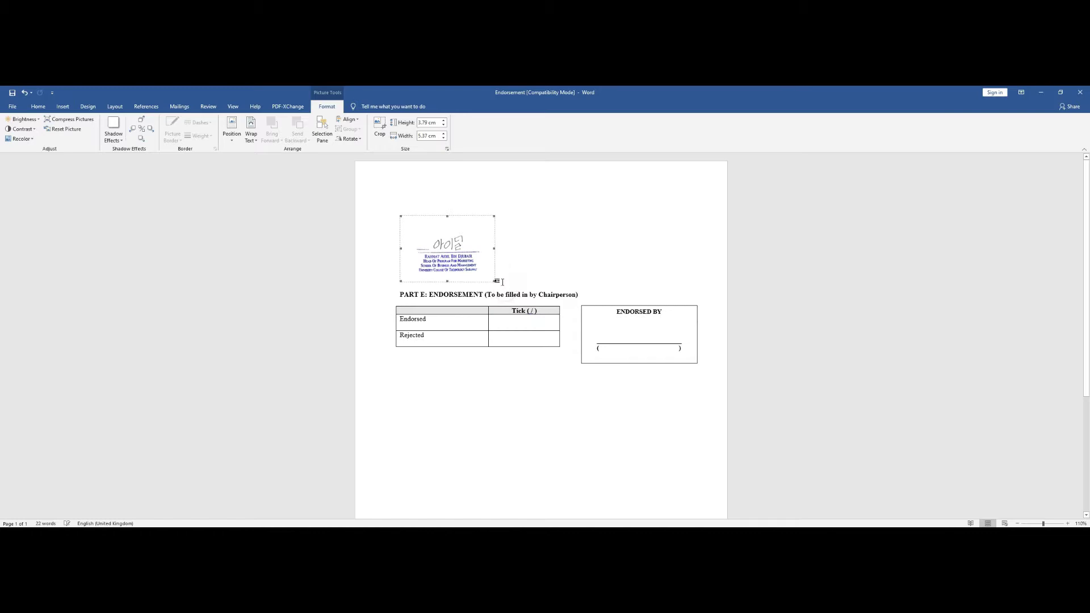
left_click(475, 226)
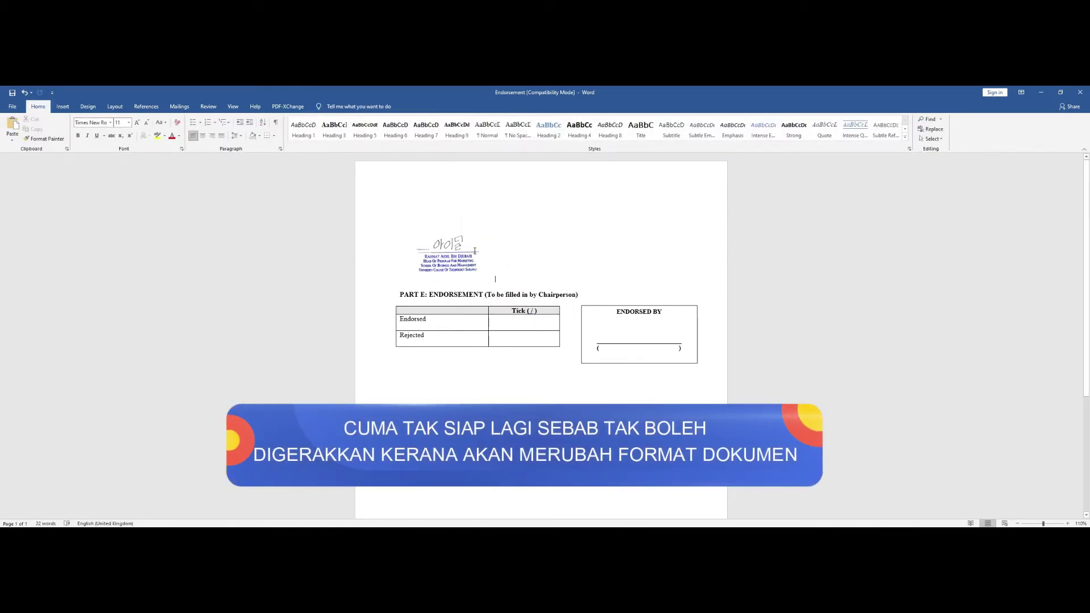
left_click(472, 251)
Undo a failed move into the ENDORSED BY box and enlarge the signature to 4.29 × 6.06 cm.
left_click_drag(409, 283, 522, 280)
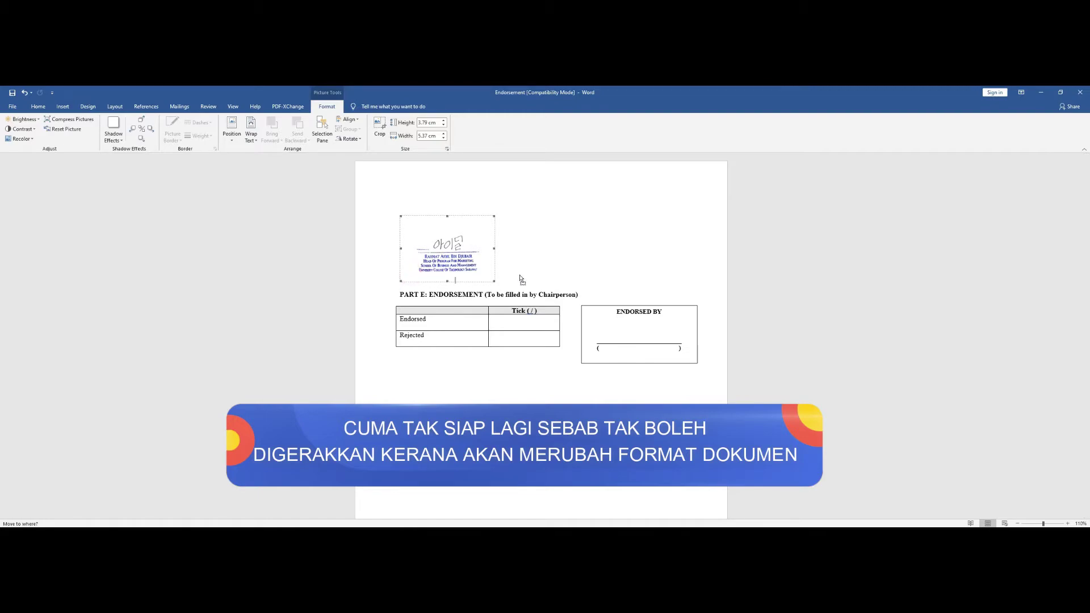
left_click_drag(566, 342, 567, 342)
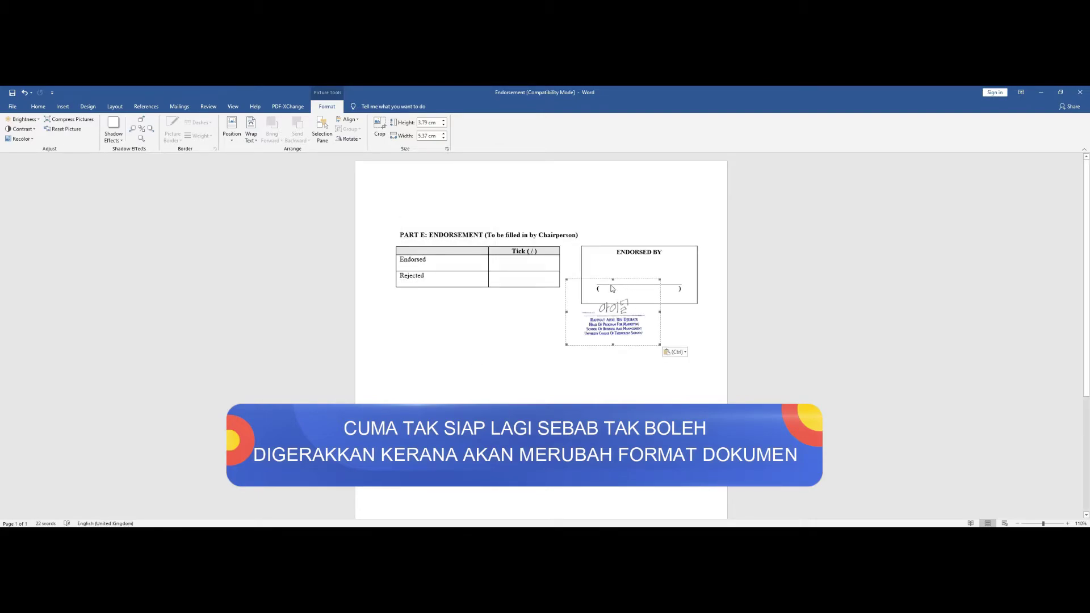
mouse_move(635, 315)
left_mouse_down()
mouse_move(651, 284)
mouse_move(625, 327)
left_mouse_up()
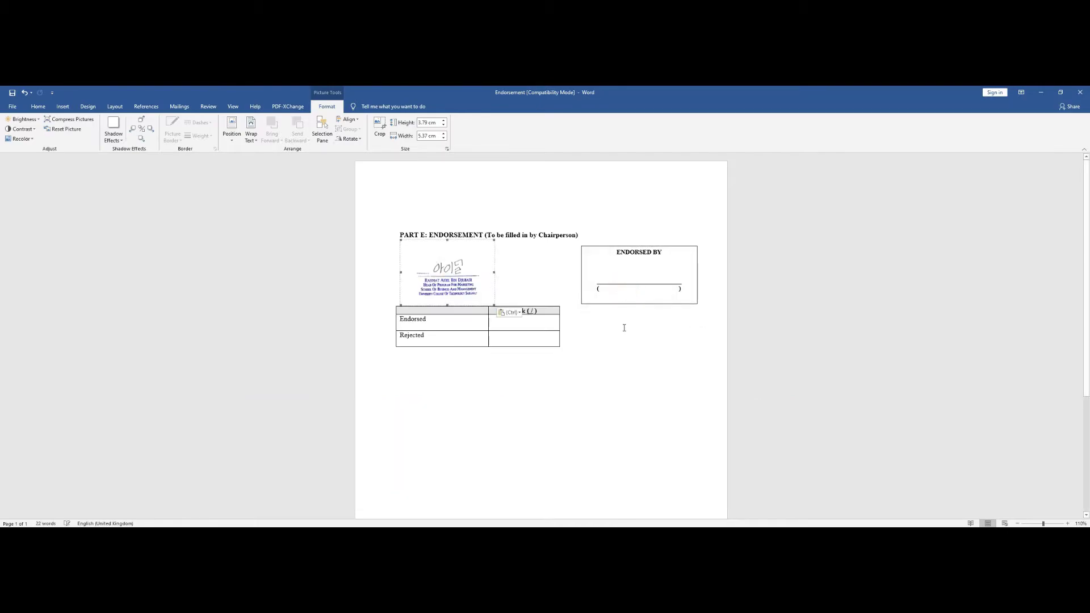
key("ctrl+z")
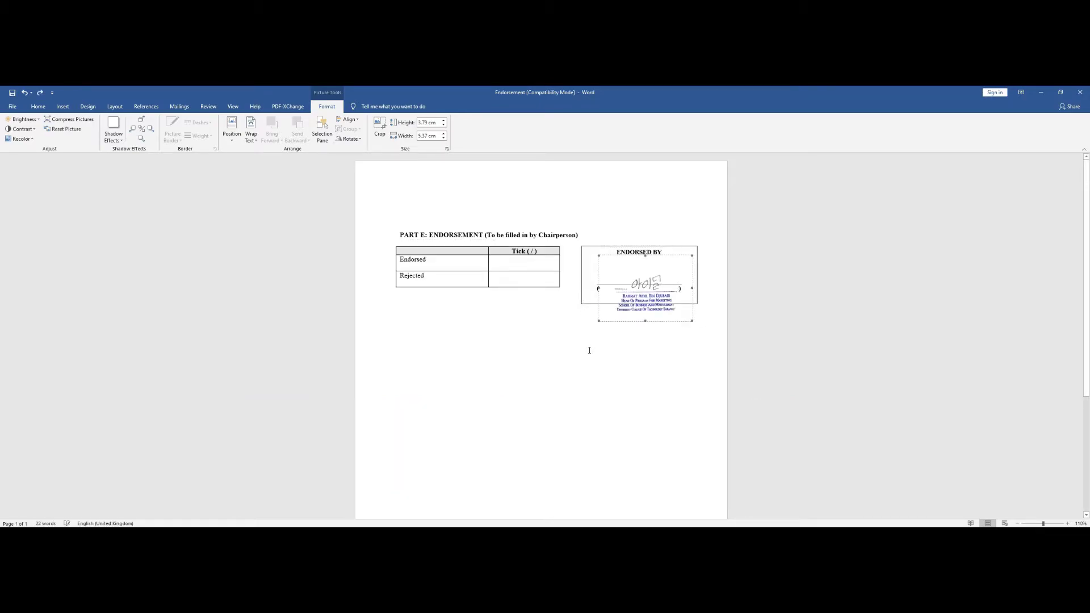
key("ctrl+y")
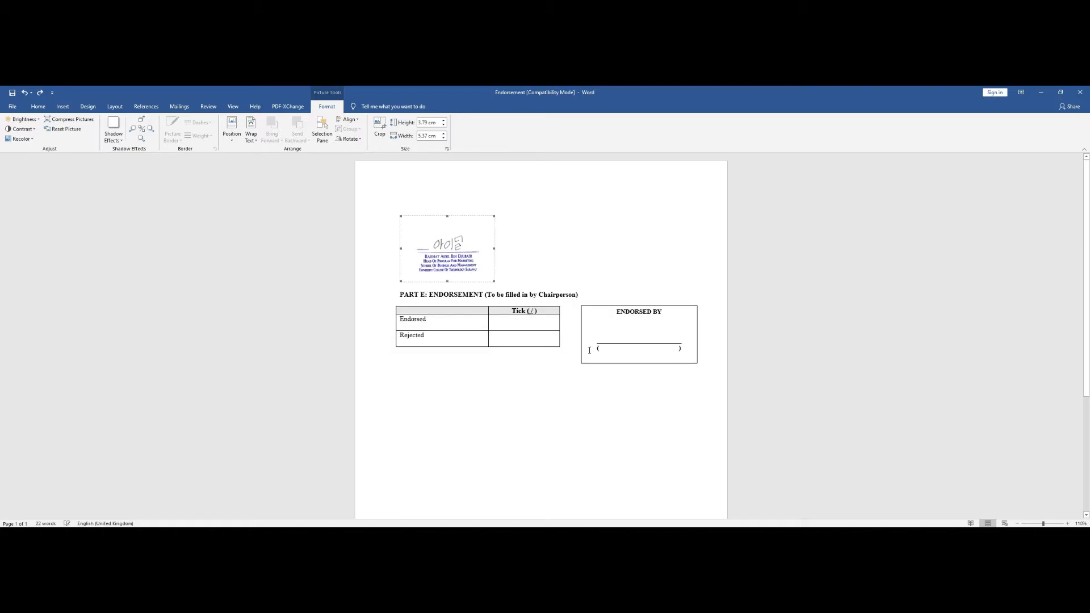
left_click_drag(495, 281, 507, 290)
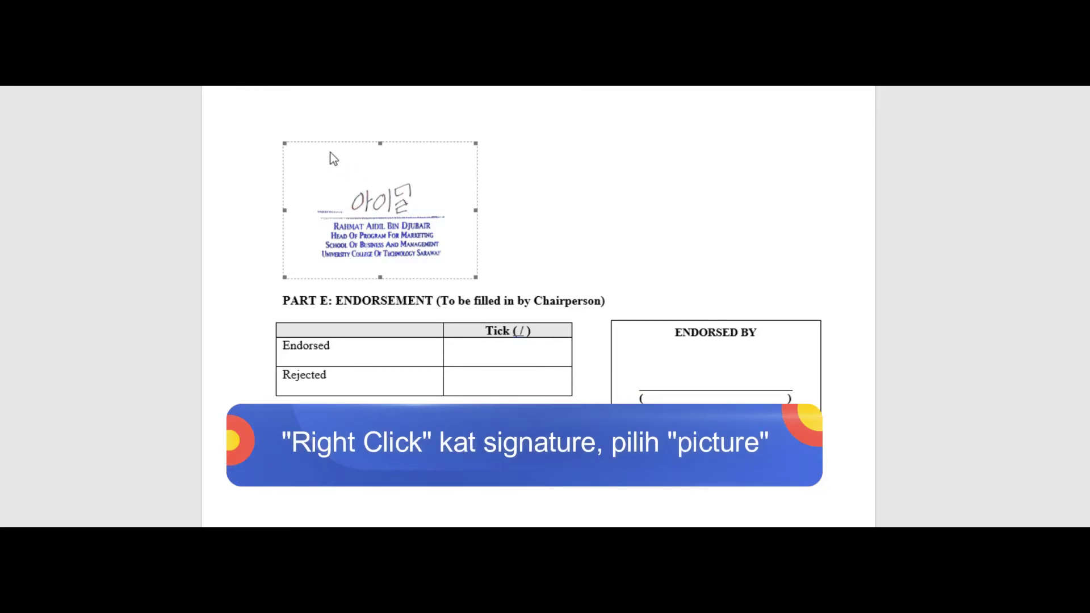
Set the signature picture's text wrapping to In Front of text in Format Picture's Layout tab.
right_click(369, 161)
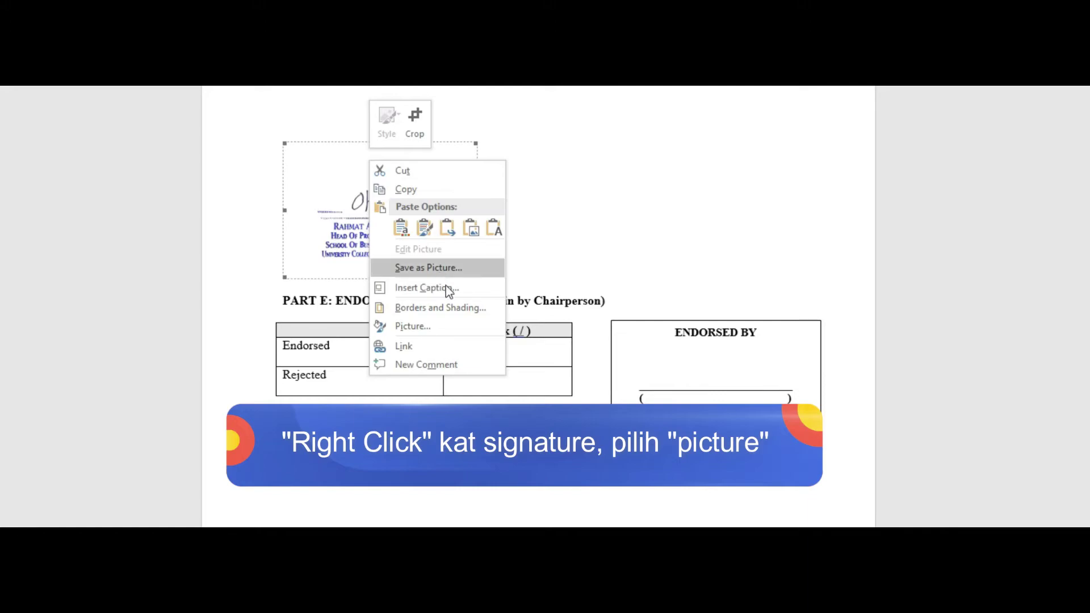
left_click(448, 326)
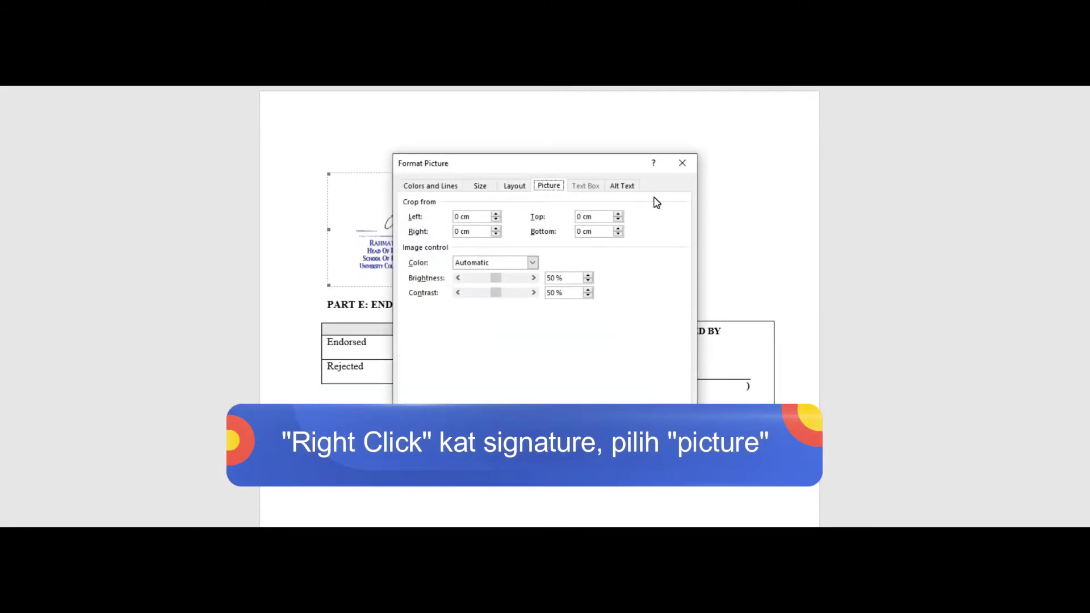
left_click(429, 188)
left_click(483, 187)
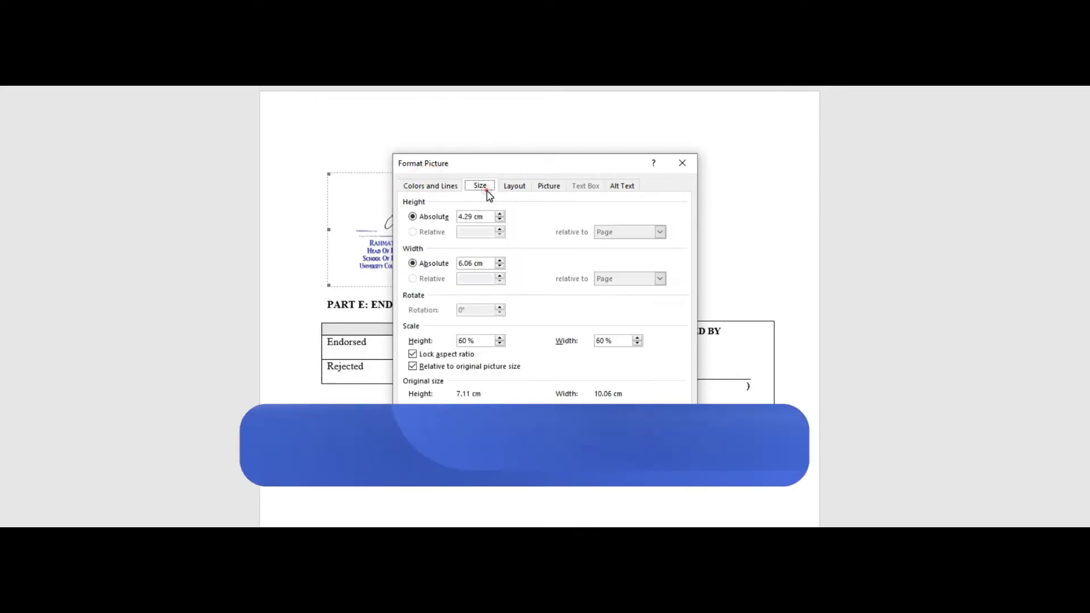
left_click(517, 187)
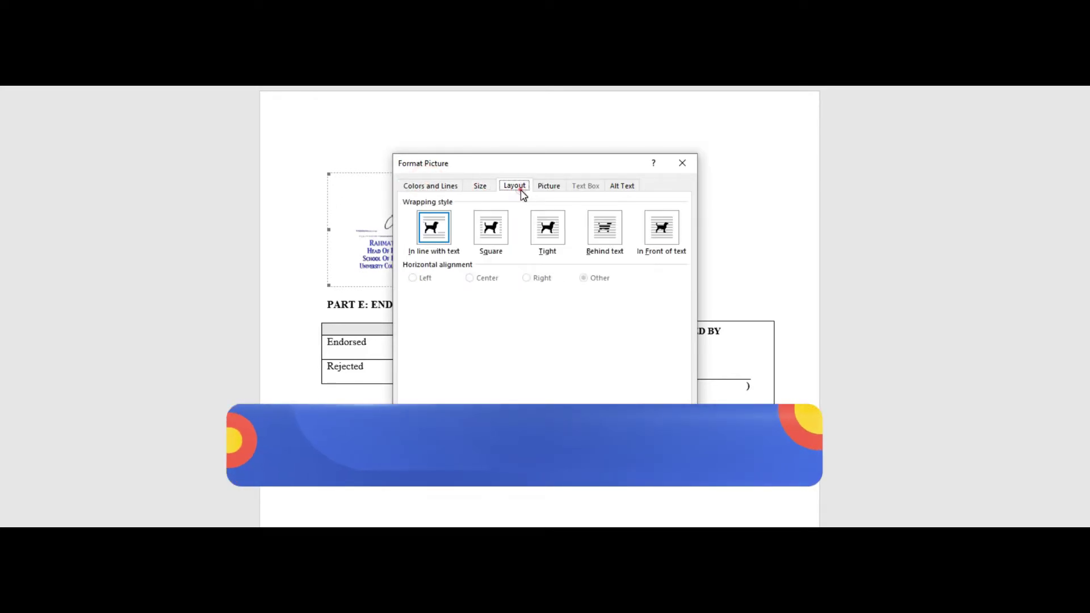
left_click(605, 234)
left_click(662, 233)
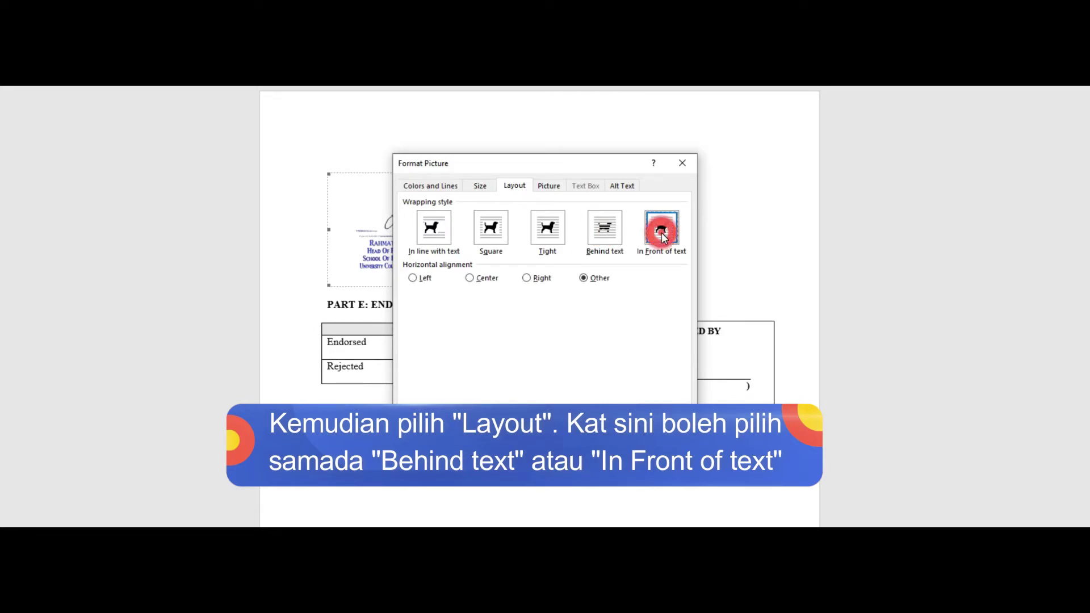
left_click(605, 233)
left_click(662, 233)
left_click(605, 233)
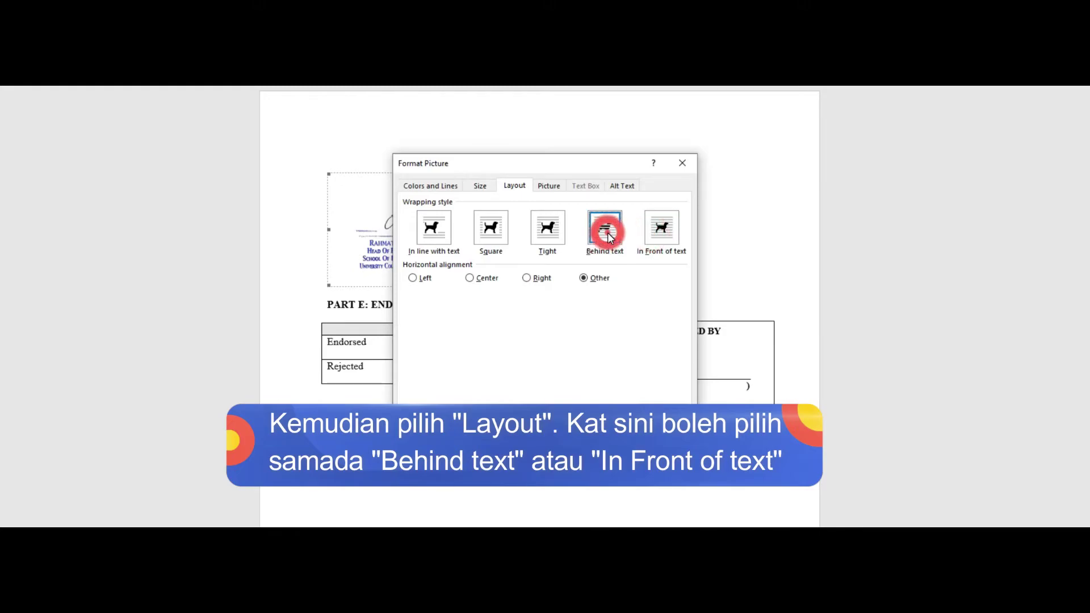
left_click(658, 230)
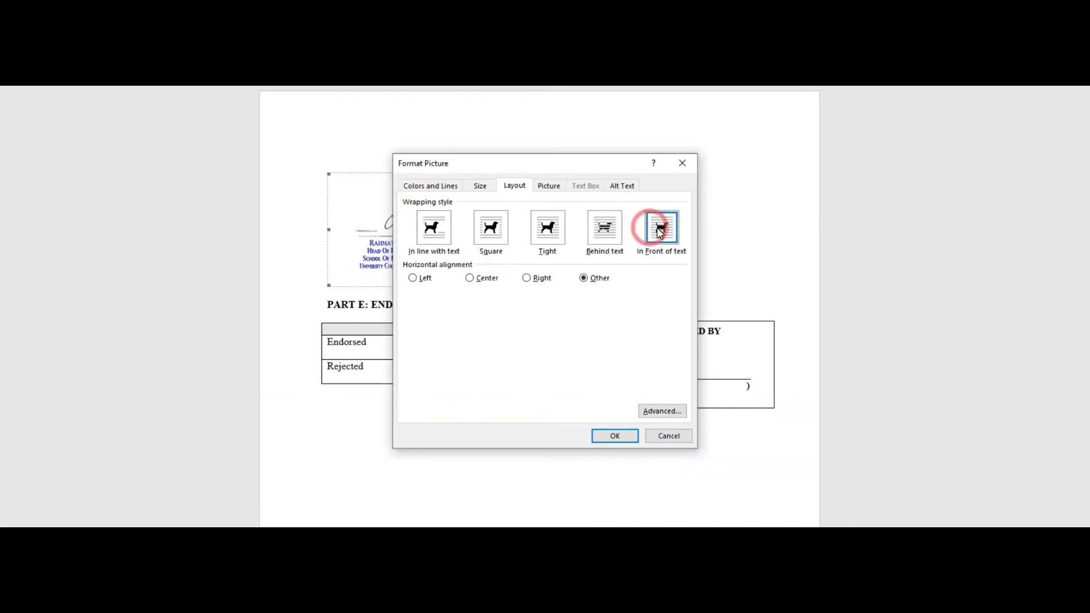
left_click(615, 437)
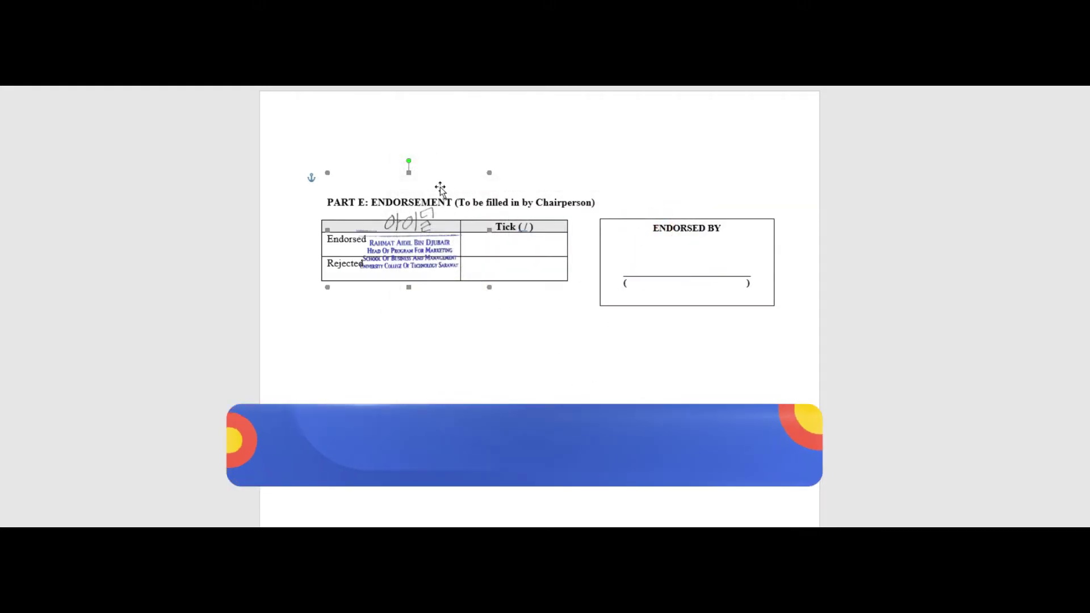
Move and shrink the signature to fit inside the ENDORSED BY box above the name line.
mouse_move(441, 187)
left_mouse_down()
mouse_move(523, 399)
mouse_move(694, 236)
mouse_move(598, 374)
left_mouse_up()
mouse_move(511, 405)
left_mouse_down()
mouse_move(469, 179)
mouse_move(684, 213)
left_mouse_up()
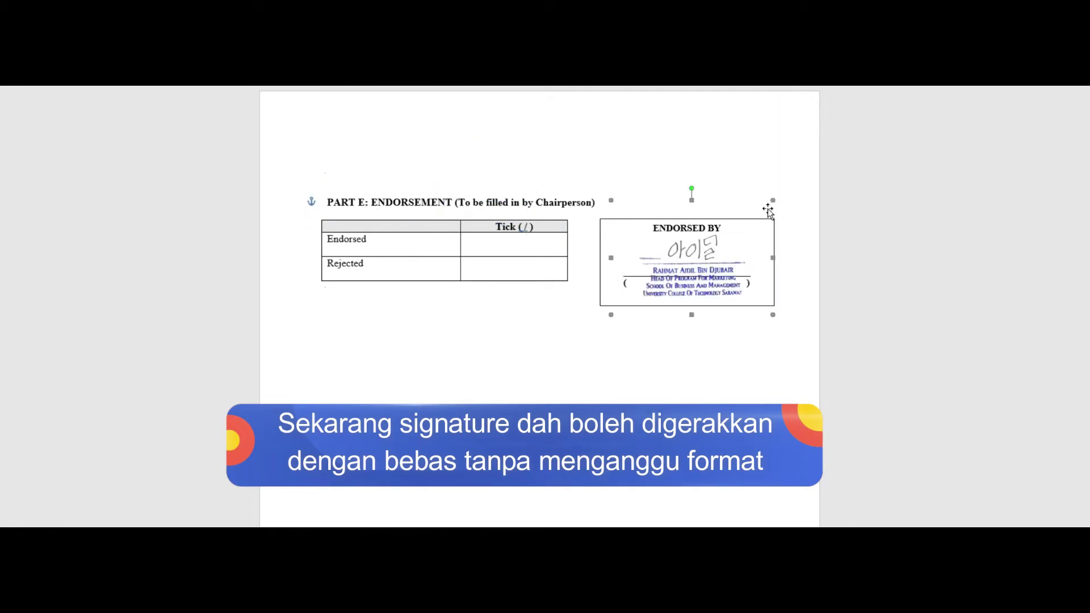
left_click_drag(773, 200, 760, 209)
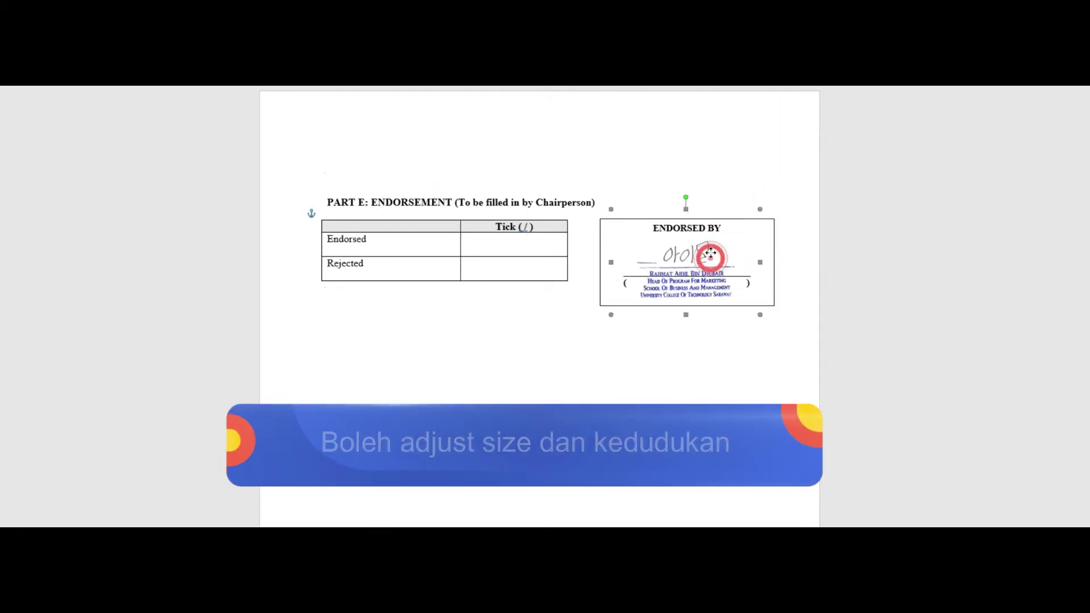
left_click_drag(711, 253, 709, 245)
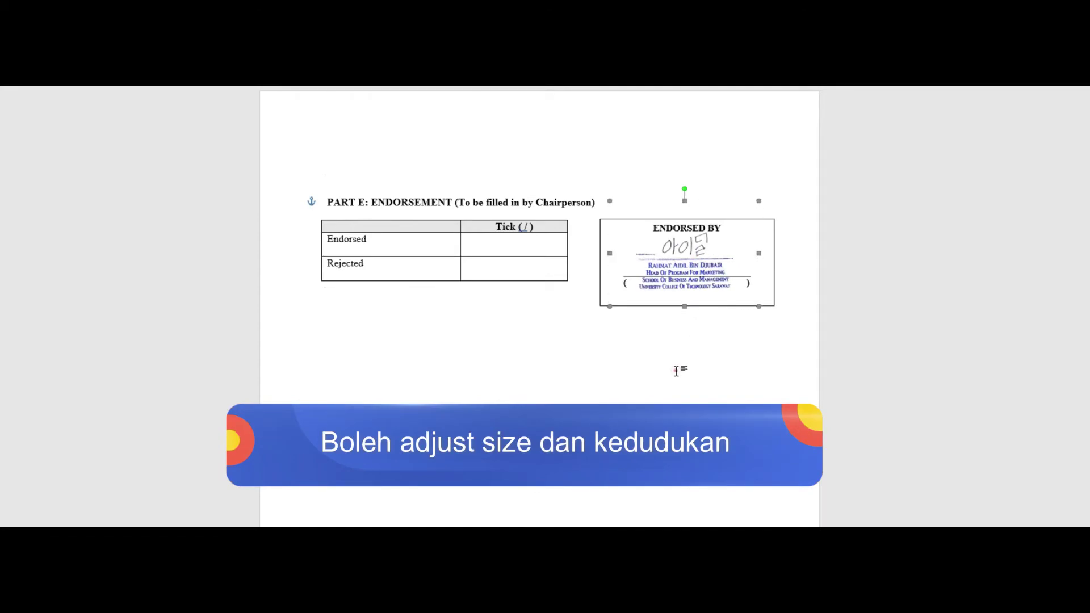
key("Escape")
left_click(508, 244)
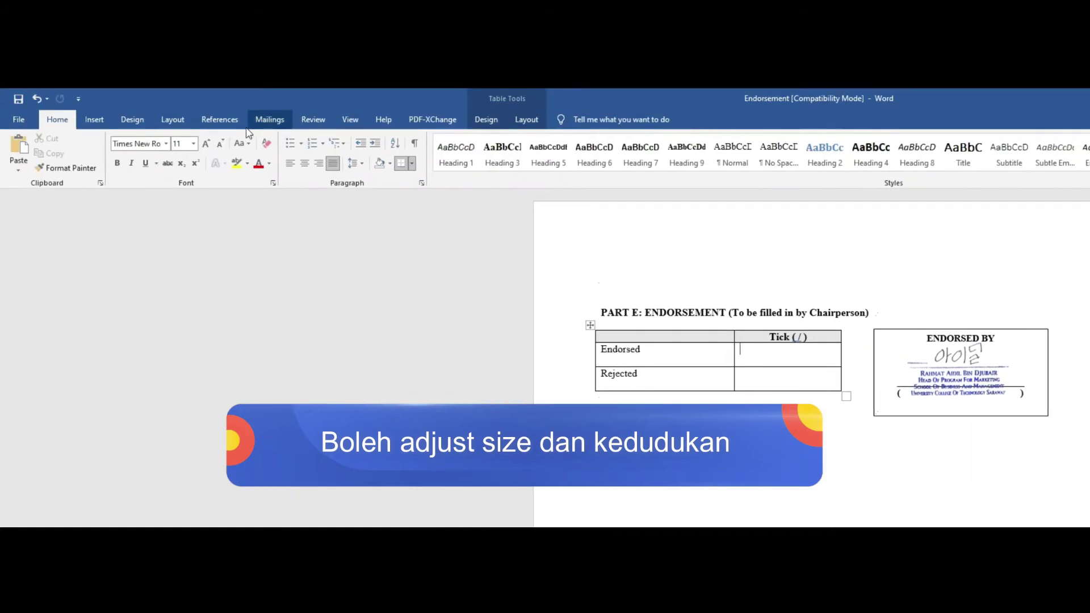
Centre the Endorsed tick cell and switch the Symbol dialog's font to Wingdings.
left_click(306, 165)
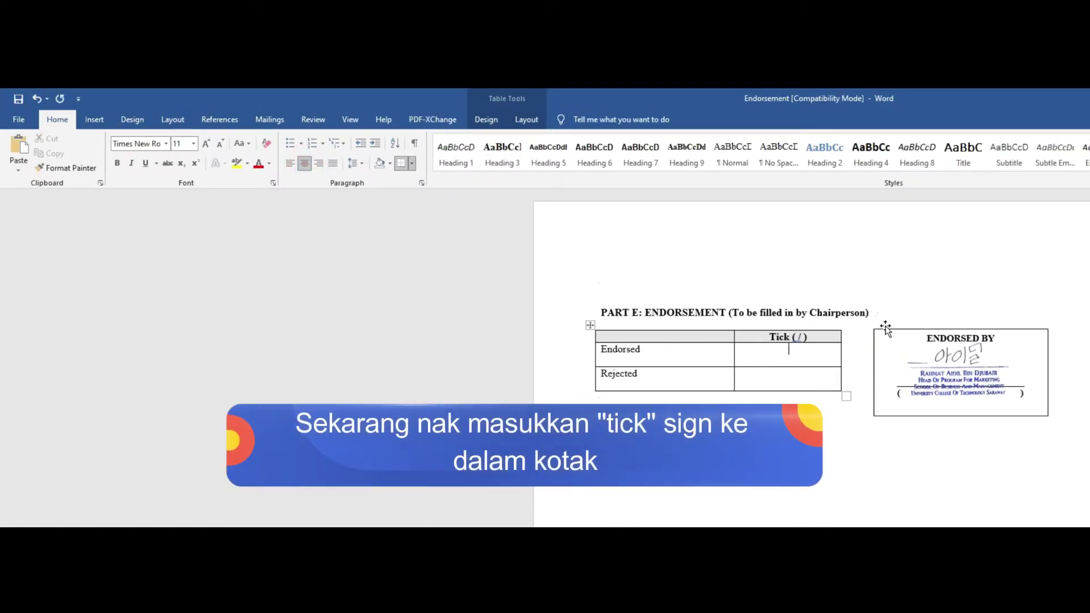
left_click(94, 119)
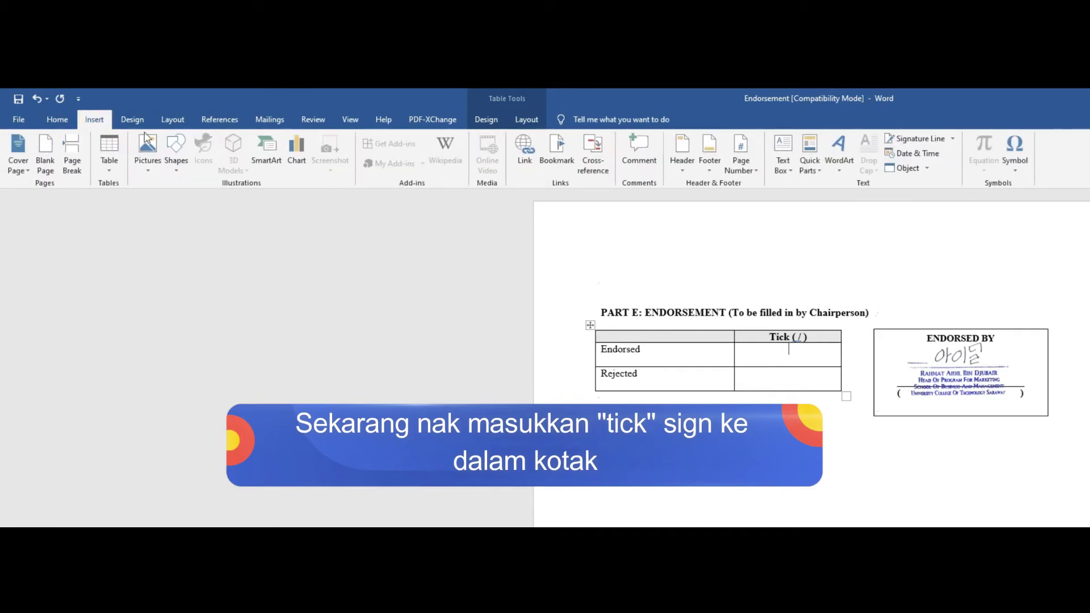
left_click(1017, 151)
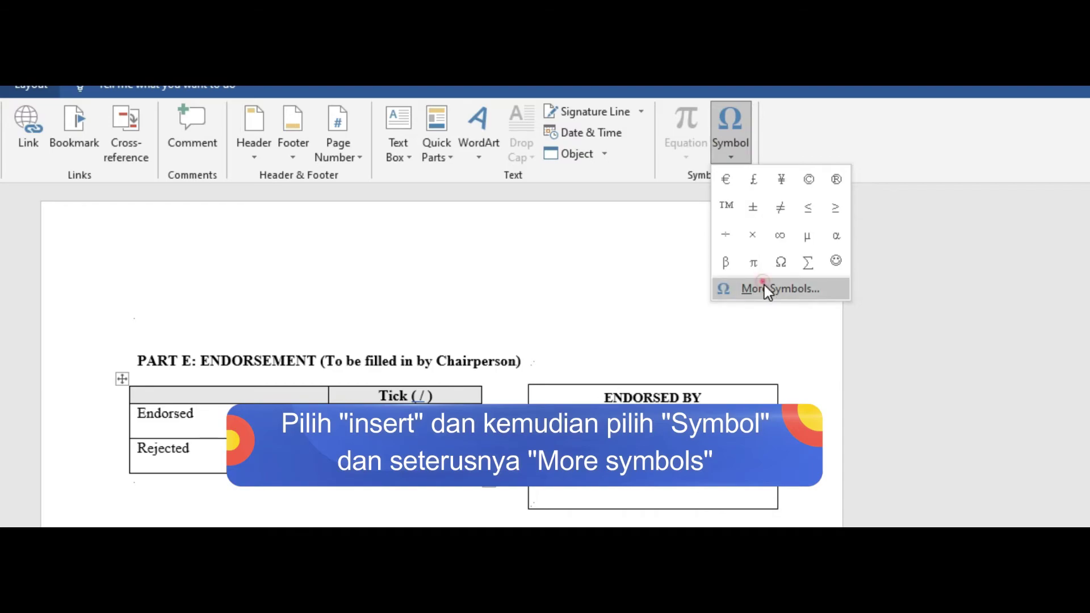
left_click(764, 287)
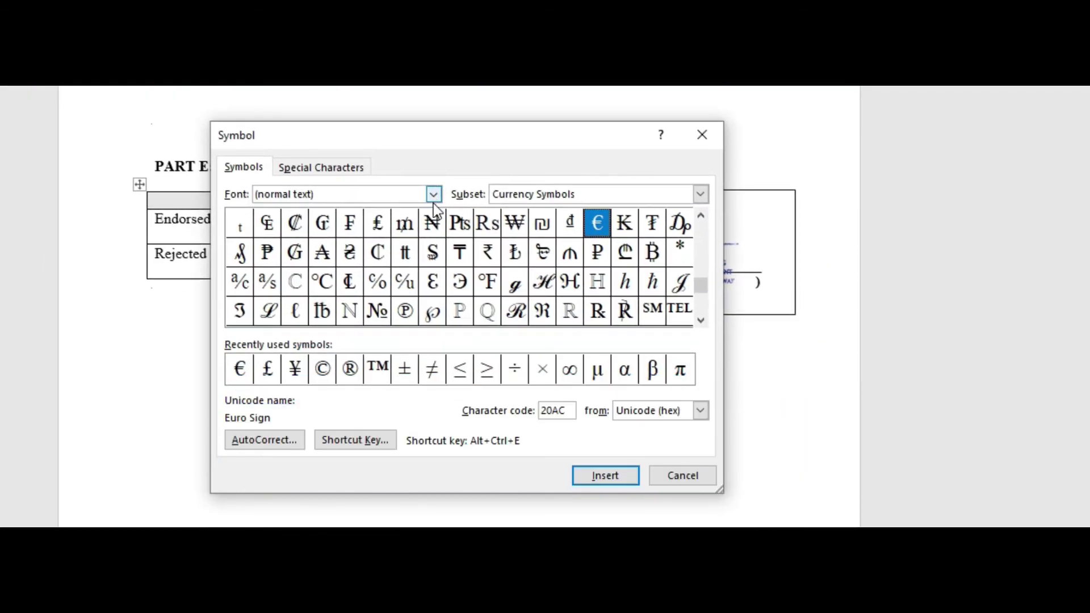
left_click(433, 195)
scroll(380, 257, "down", 20)
scroll(380, 256, "down", 3)
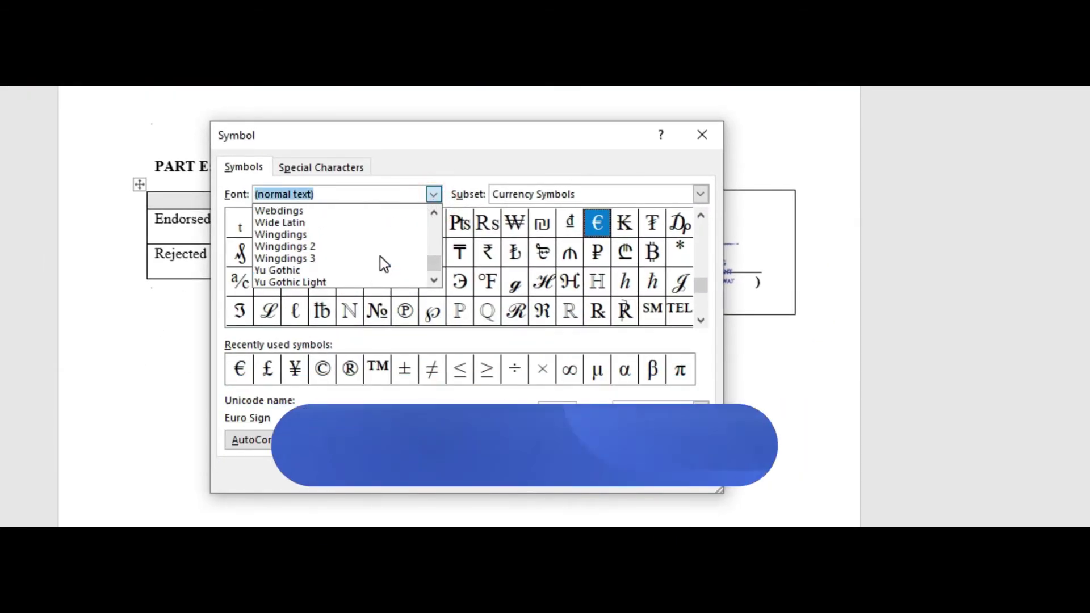
left_click(289, 237)
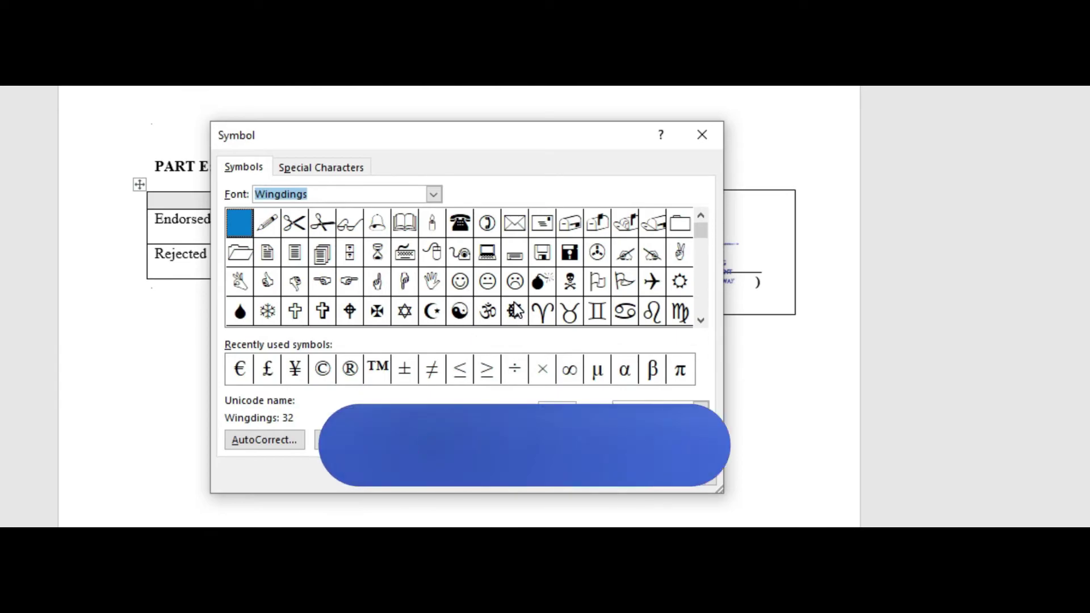
Insert the Wingdings tick mark (character 252) into the Endorsed cell.
left_click(702, 321)
left_click(701, 321)
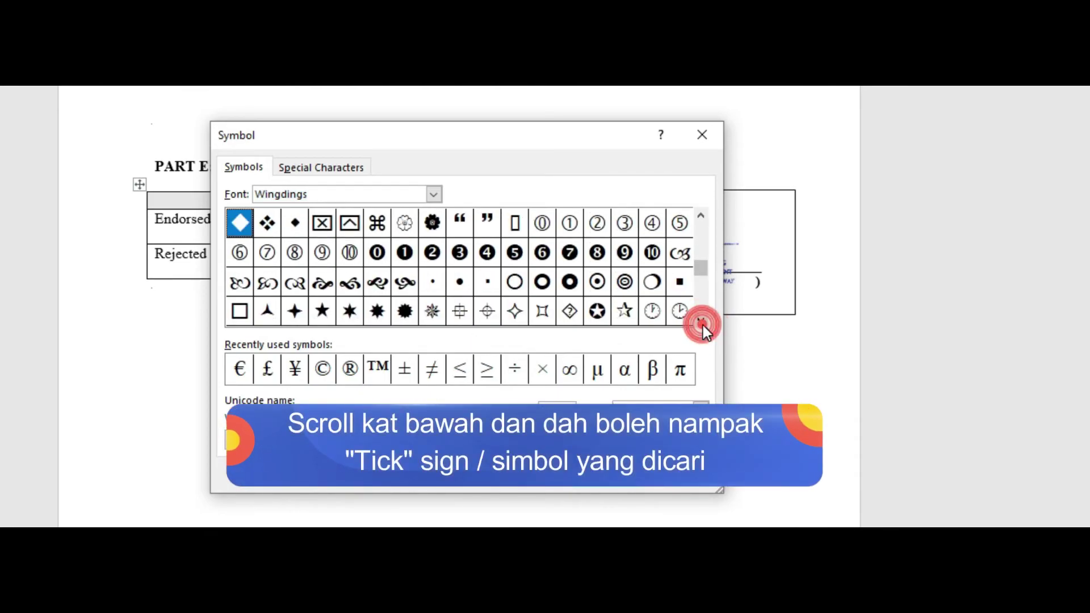
left_click(701, 321)
left_click(701, 321)
left_click(702, 321)
left_click(701, 322)
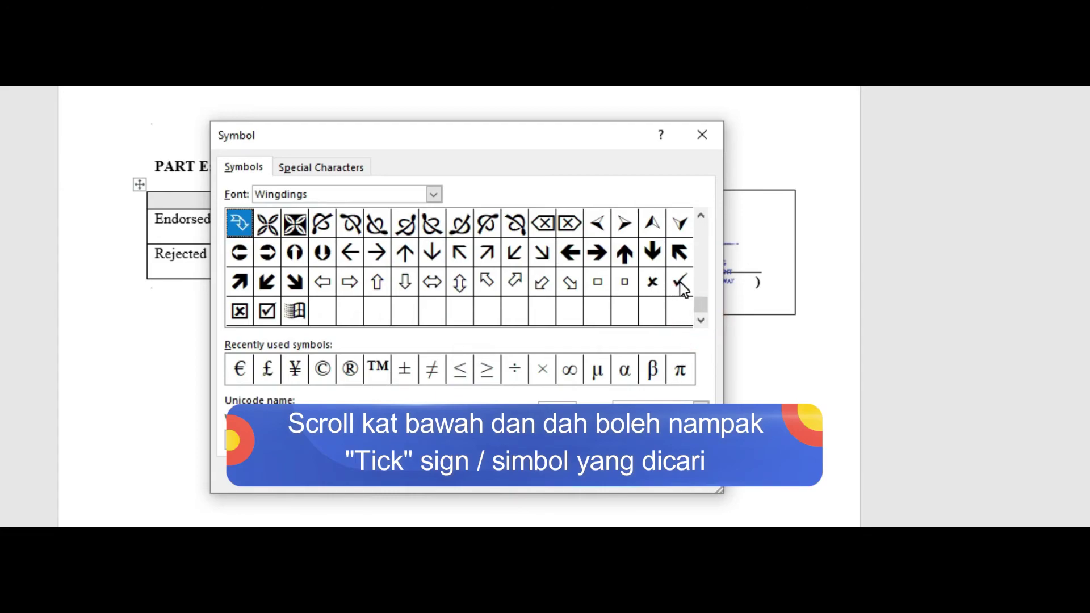
left_click(680, 282)
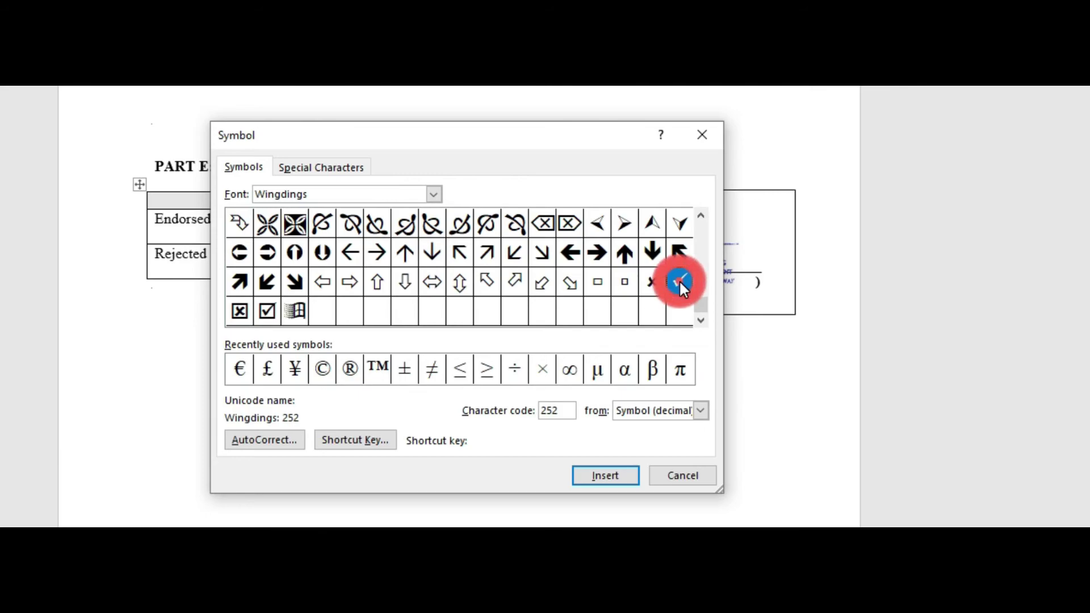
left_click(622, 482)
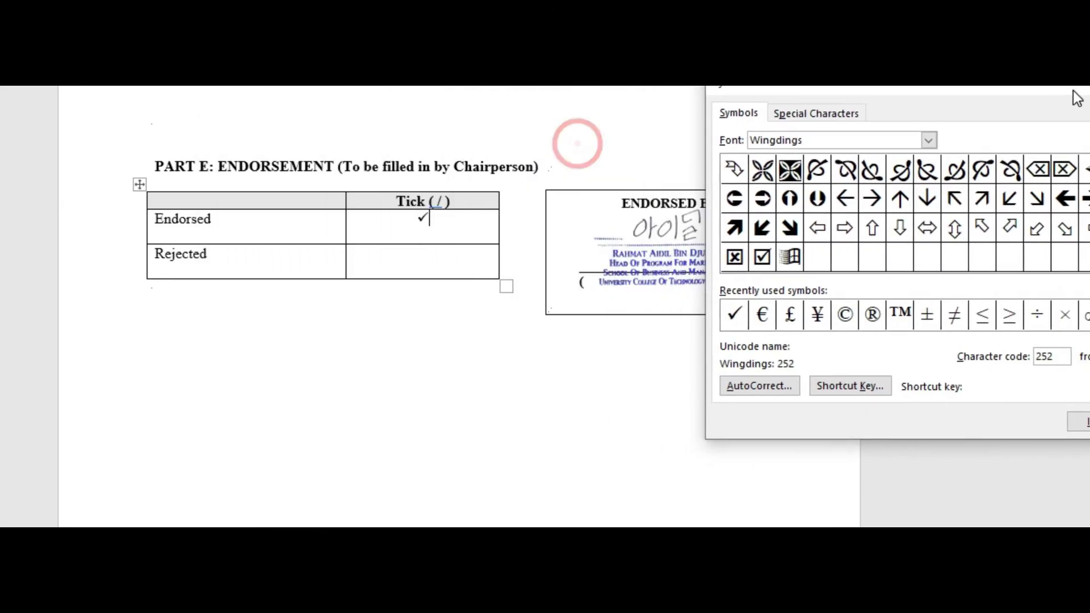
Close the Symbol window and enlarge the Endorsed cell's tick to 28 pt.
left_click_drag(579, 144, 1089, 90)
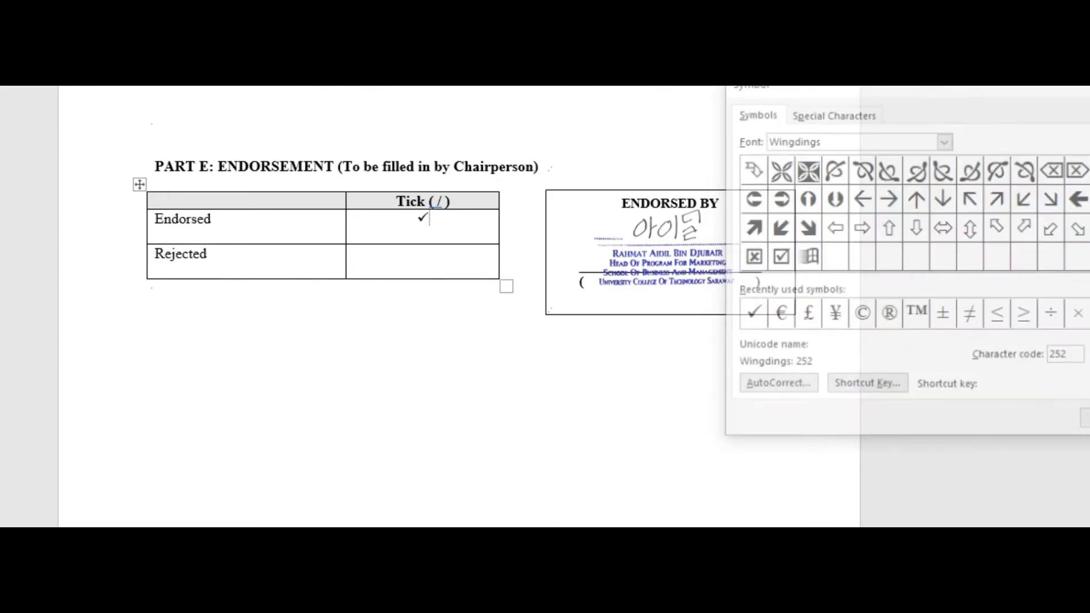
key("Escape")
left_click(427, 222)
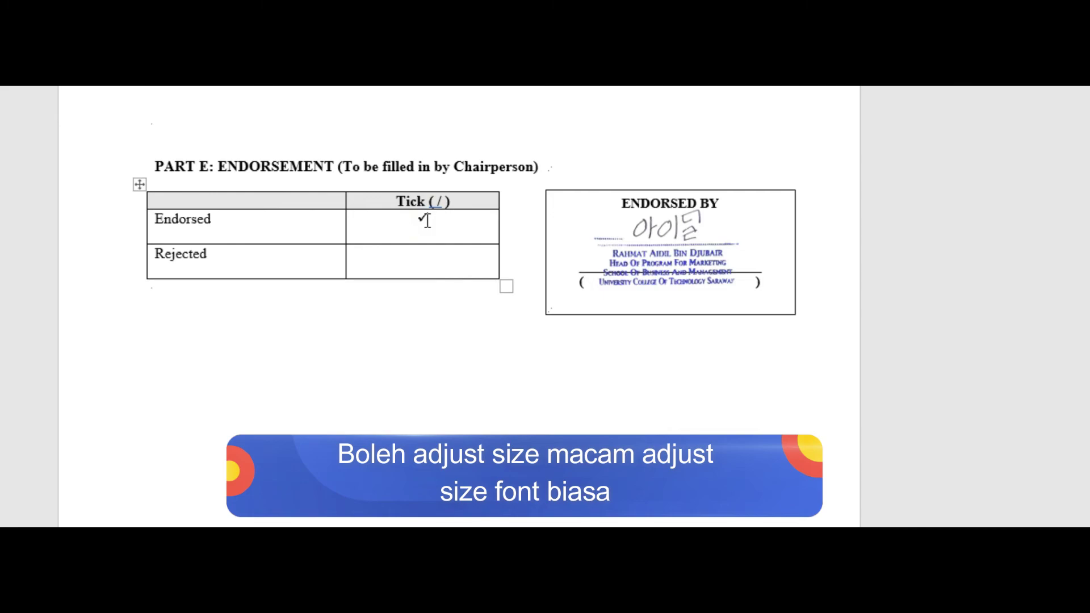
left_click(426, 221)
left_click_drag(430, 219, 418, 220)
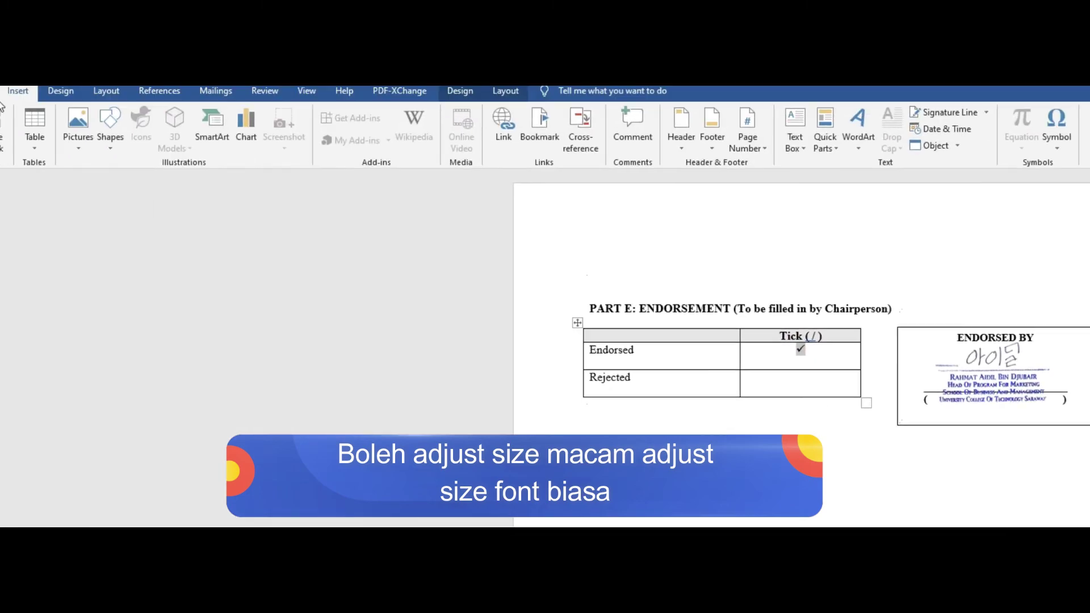
left_click(44, 122)
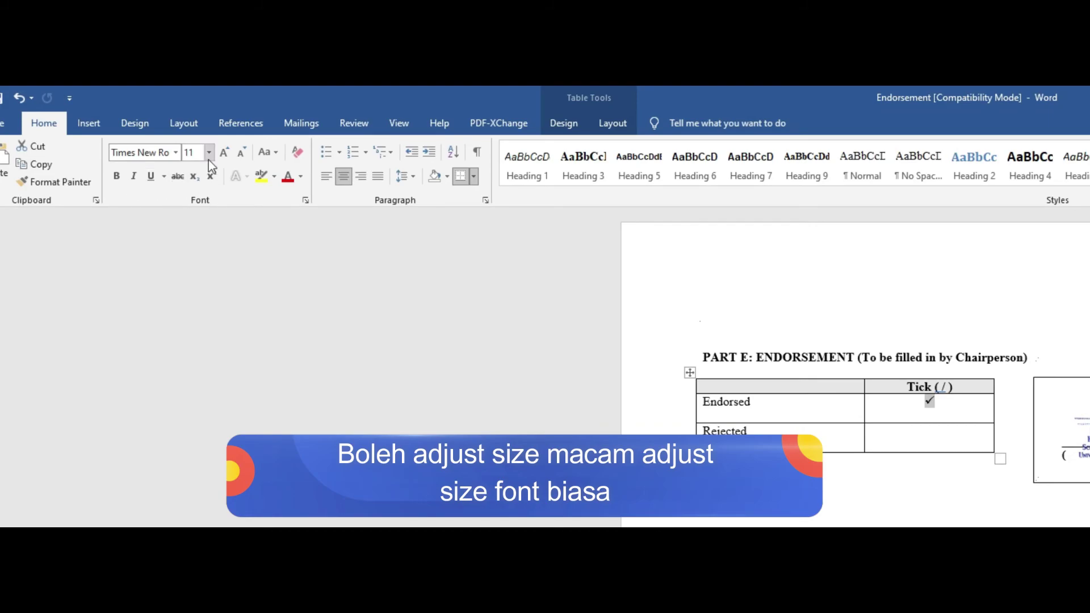
left_click(209, 159)
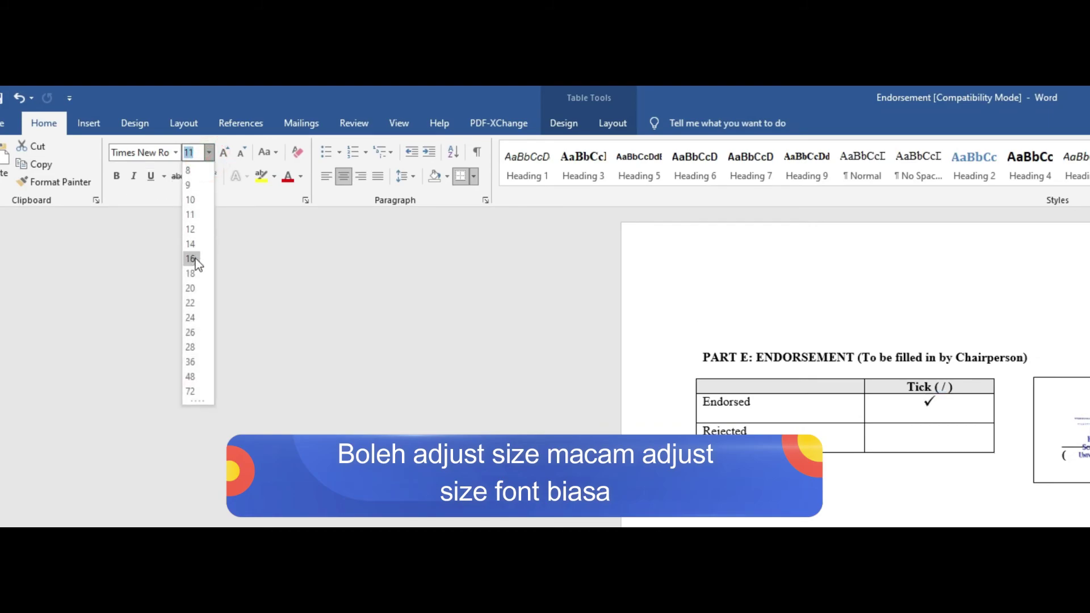
left_click(199, 345)
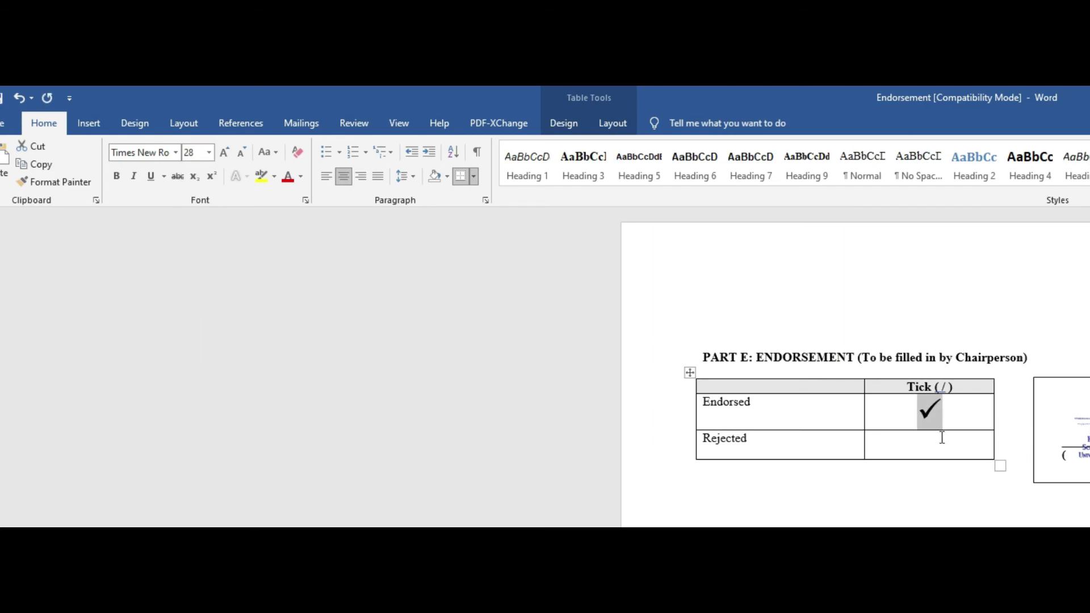
key("ctrl+z")
right_click(962, 511)
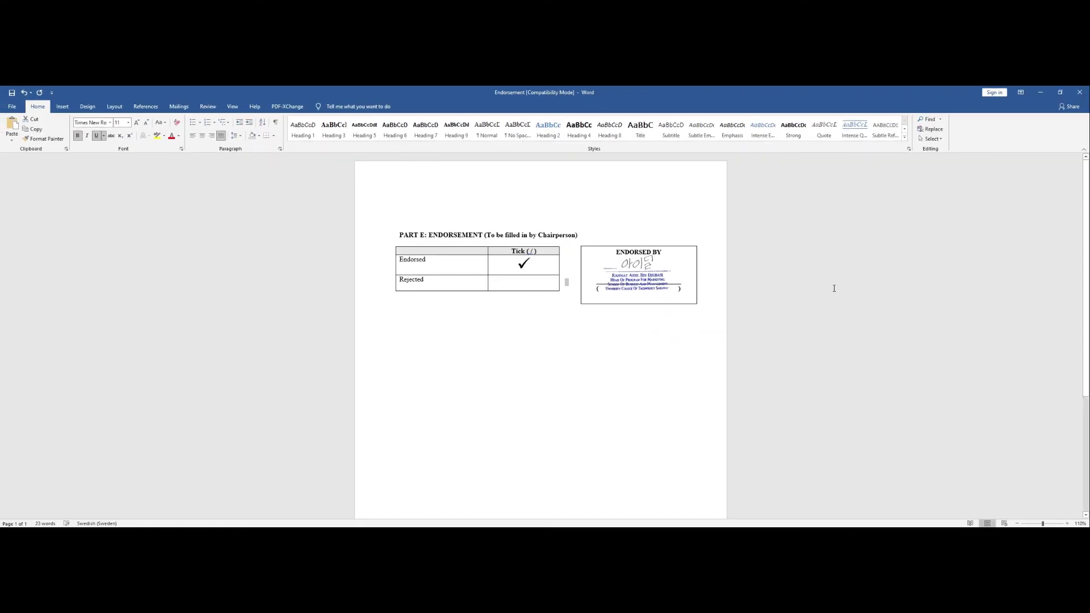